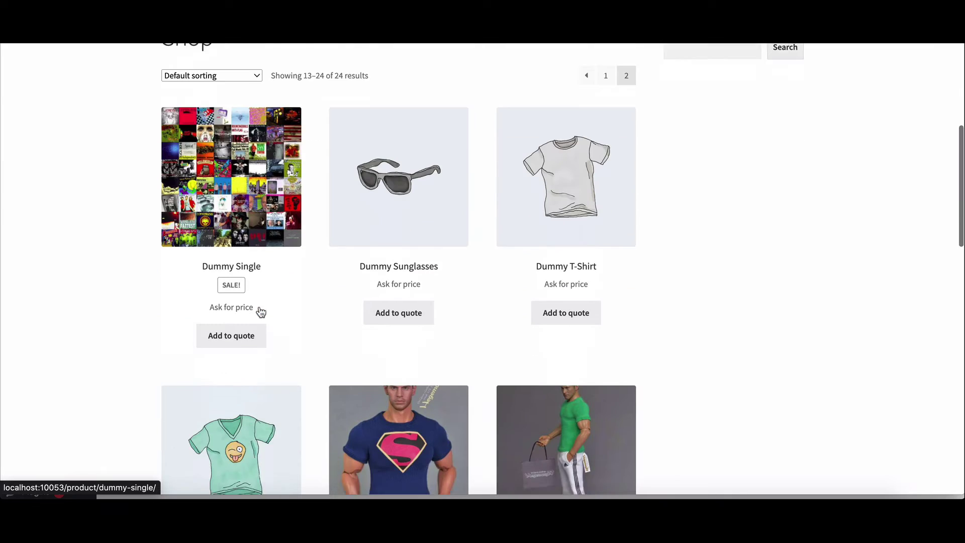
pyautogui.scroll(-2, 260, 312)
pyautogui.scroll(-1, 260, 312)
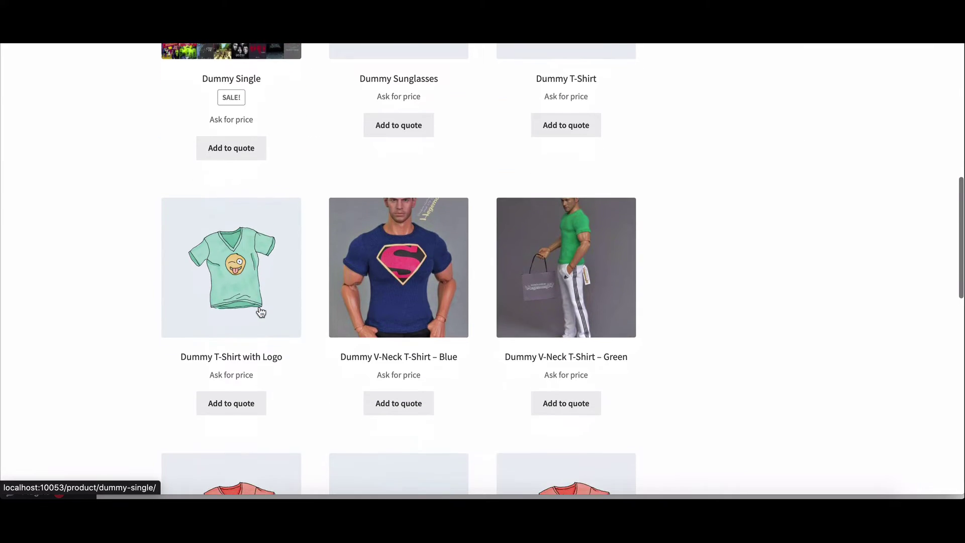
# - Open the Dummy T-Shirt with Logo product page from the Super Market shop
pyautogui.click(244, 266)
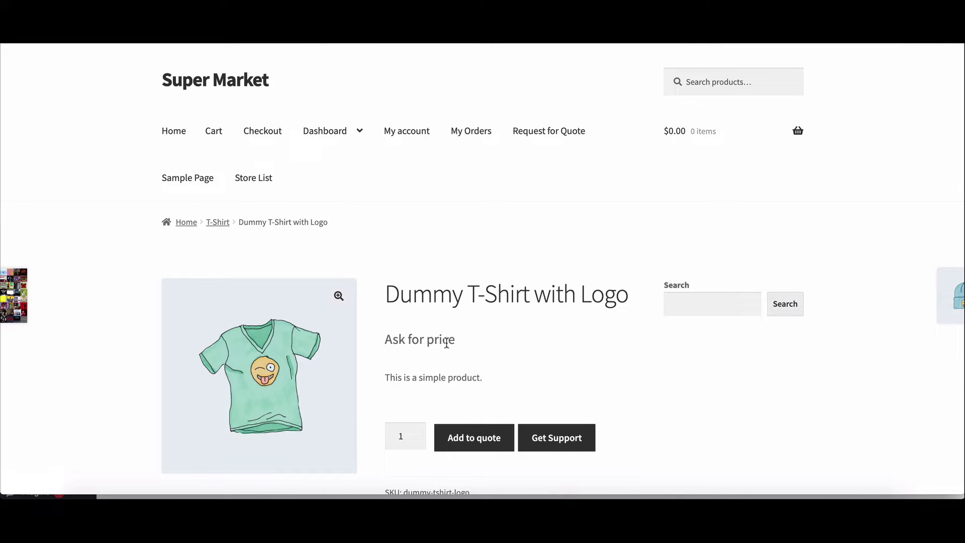
pyautogui.scroll(-3, 440, 375)
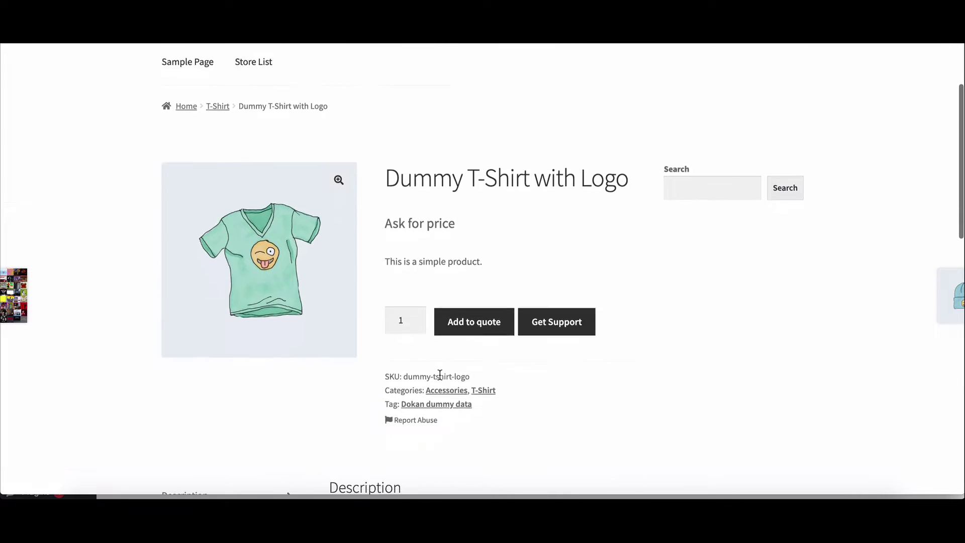
pyautogui.scroll(-2, 442, 379)
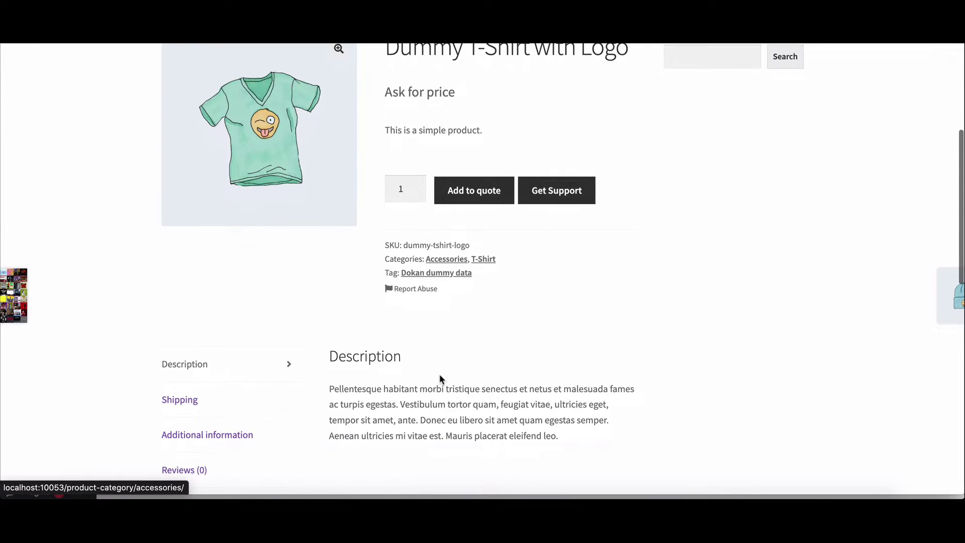
pyautogui.scroll(-4, 442, 380)
pyautogui.scroll(-2, 442, 379)
pyautogui.scroll(-1, 442, 379)
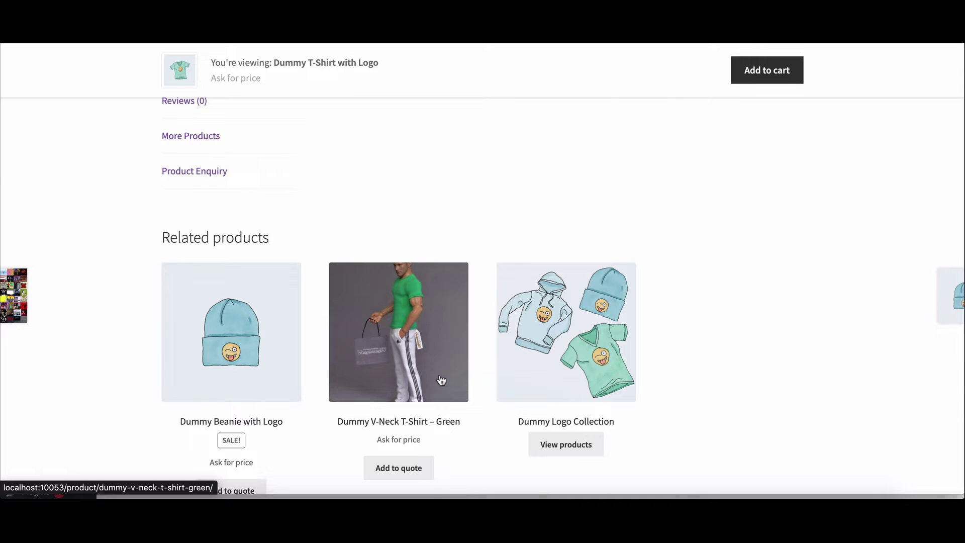
pyautogui.scroll(2, 441, 379)
pyautogui.scroll(3, 441, 379)
pyautogui.scroll(2, 441, 380)
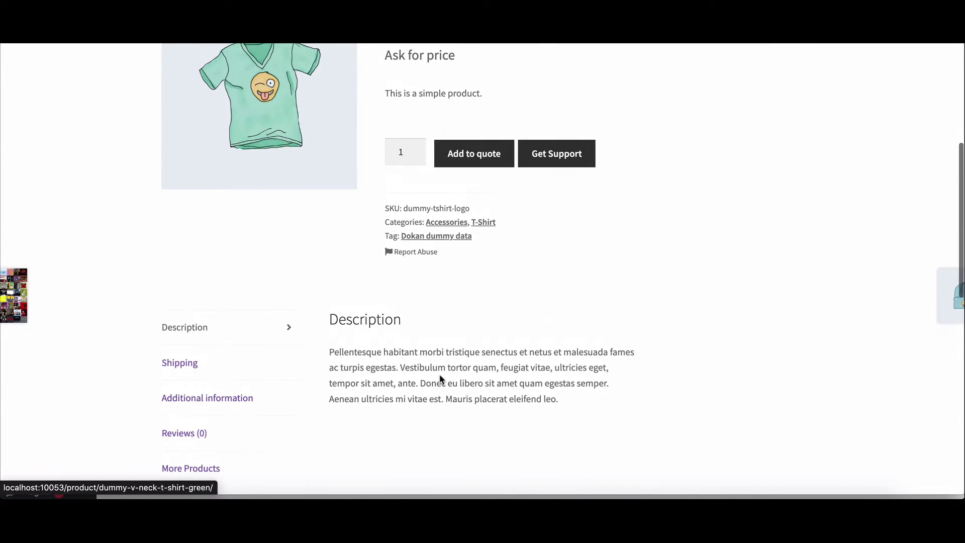
pyautogui.scroll(2, 441, 379)
pyautogui.scroll(1, 439, 379)
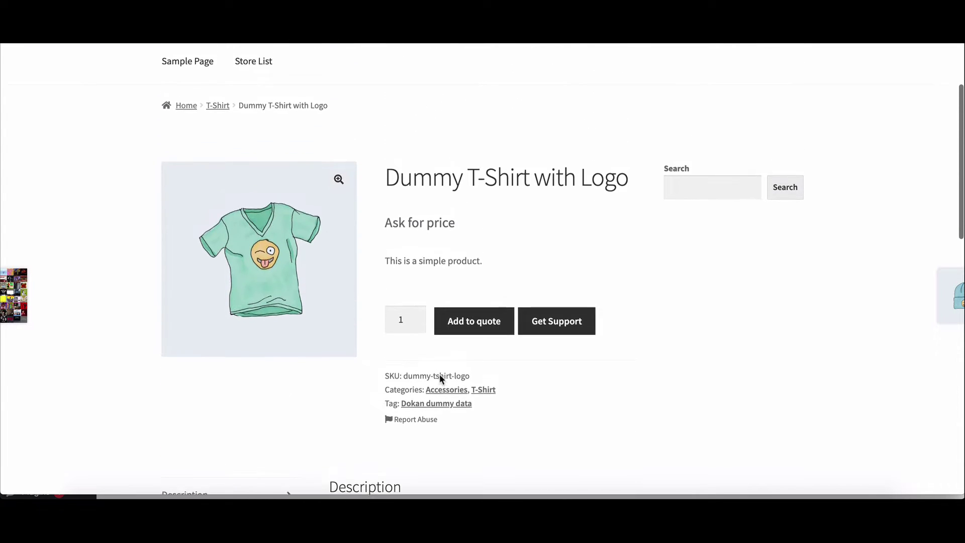
pyautogui.scroll(1, 439, 379)
pyautogui.scroll(1, 439, 375)
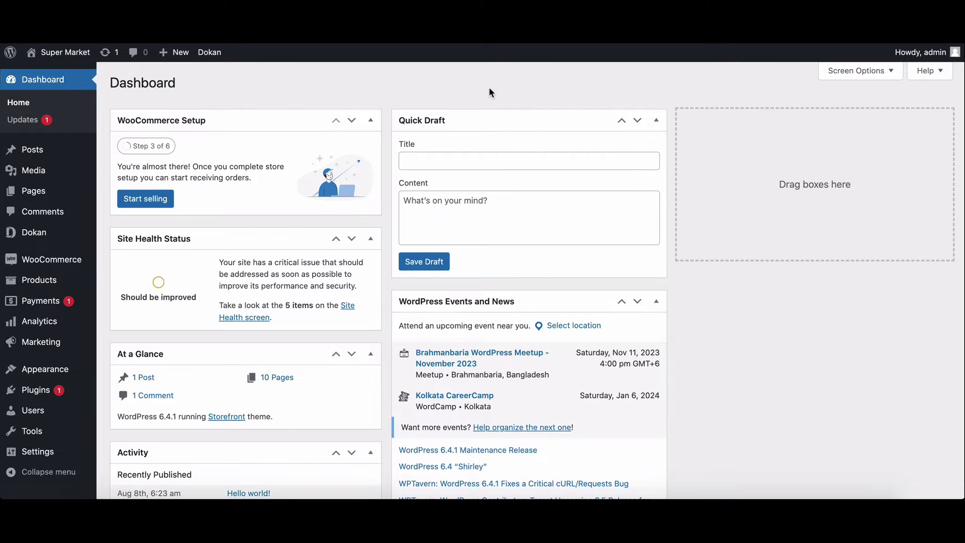
pyautogui.scroll(-1, 489, 93)
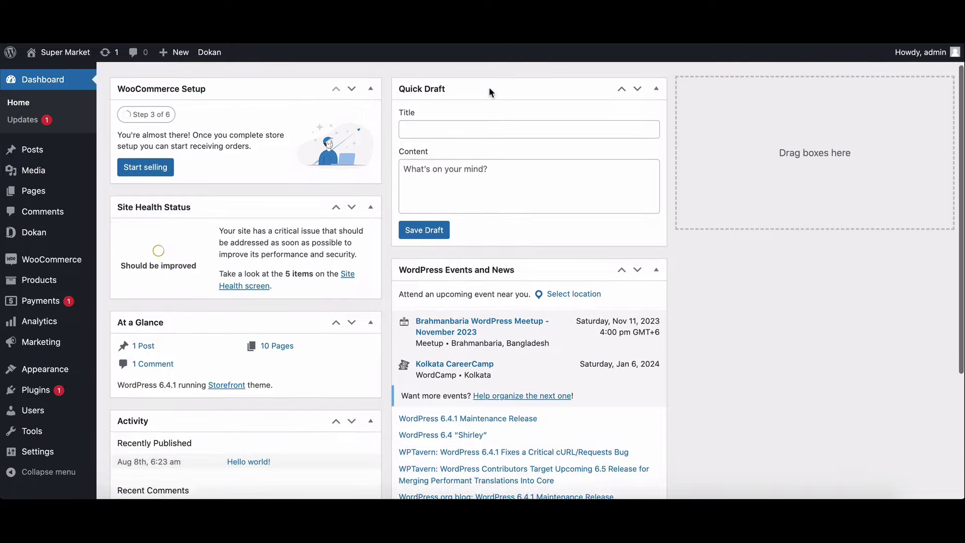
pyautogui.scroll(-1, 489, 93)
pyautogui.scroll(-2, 489, 93)
pyautogui.scroll(-2, 491, 91)
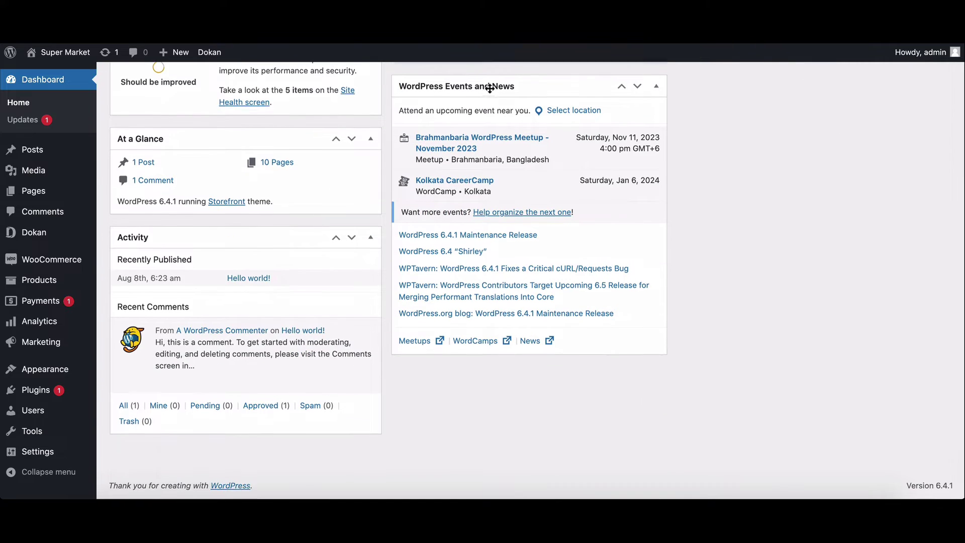
# - Open the Dokan admin dashboard from the WordPress sidebar
pyautogui.click(36, 234)
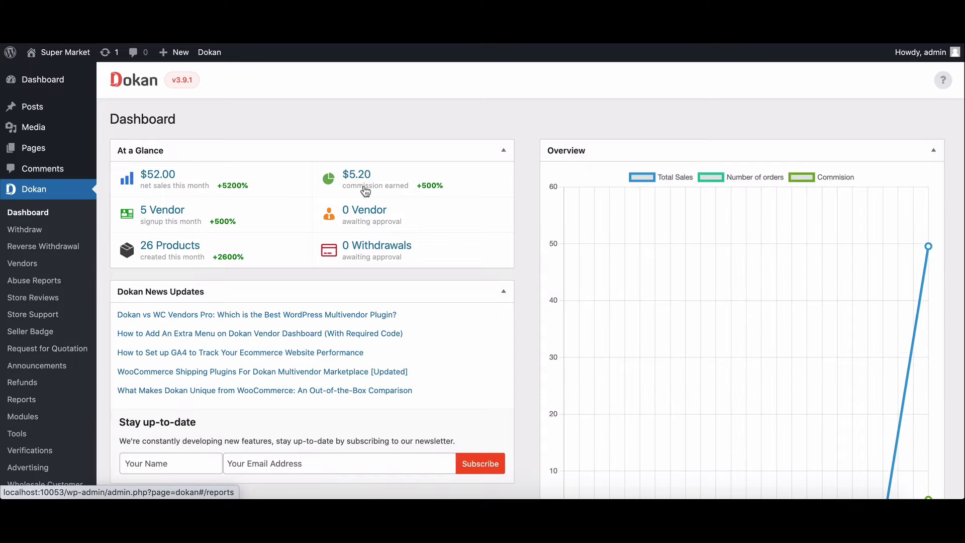
pyautogui.scroll(-1, 22, 317)
# - Turn on the Request for Quotation module on the Dokan Modules page
pyautogui.click(21, 359)
pyautogui.scroll(-10, 235, 247)
pyautogui.scroll(-1, 235, 246)
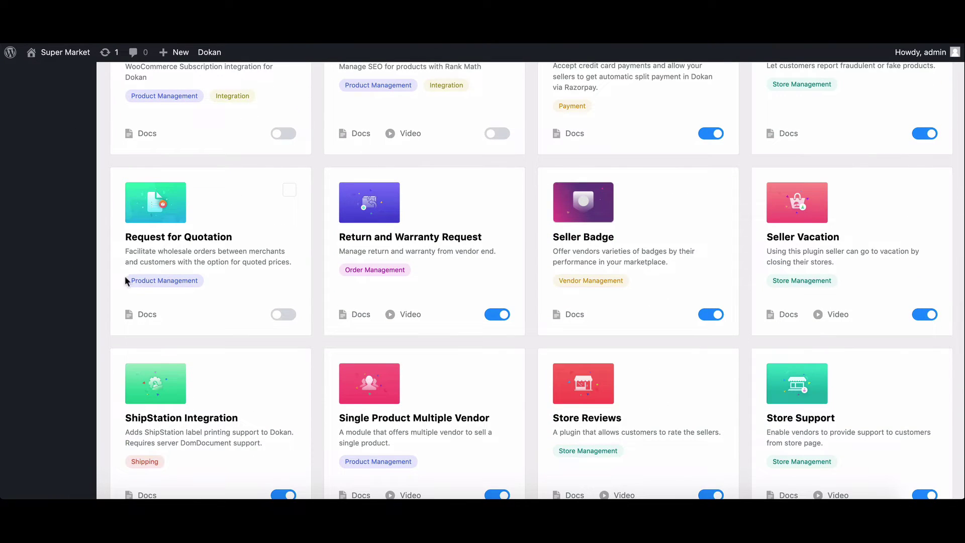
pyautogui.click(294, 316)
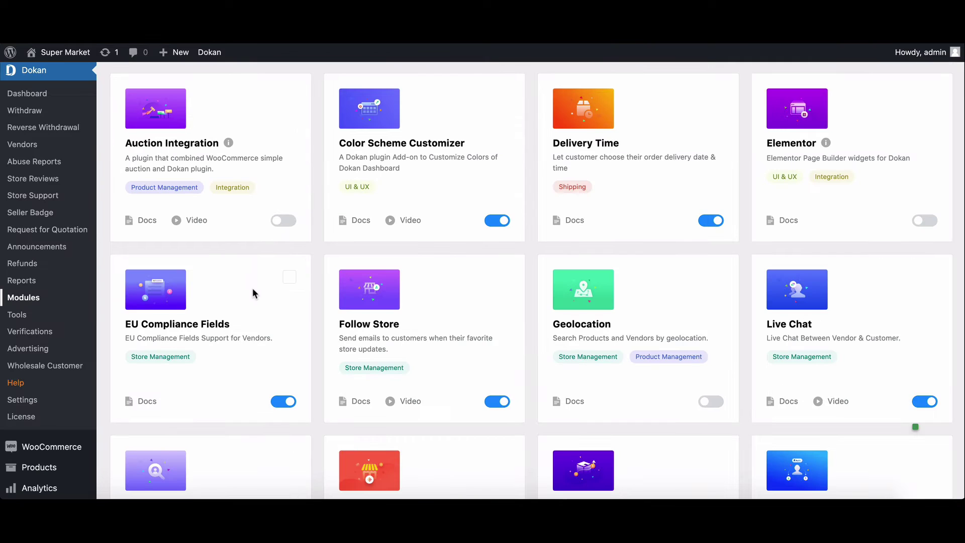
pyautogui.scroll(-1, 252, 289)
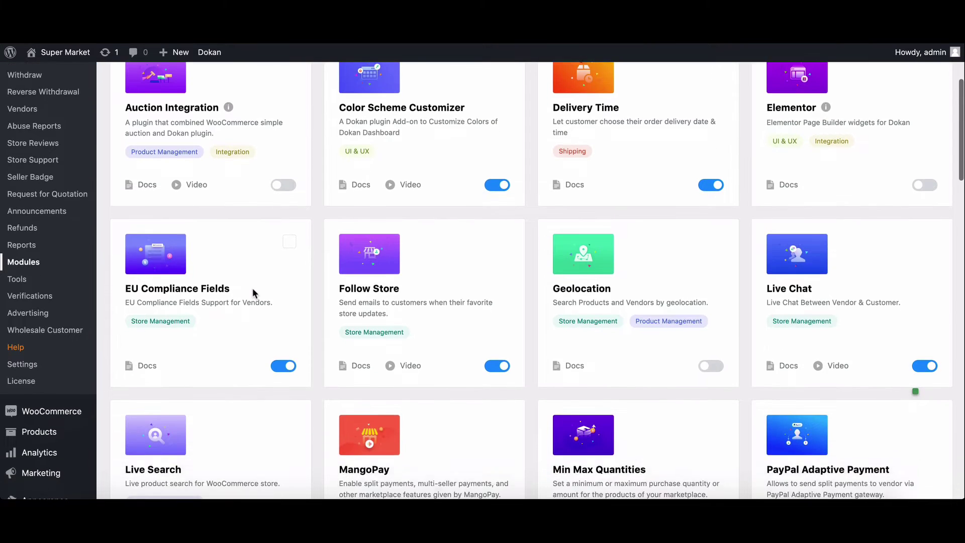
# - Enable Quote for Out of Stock Products and Ajax Add to Quote, then save
pyautogui.click(23, 364)
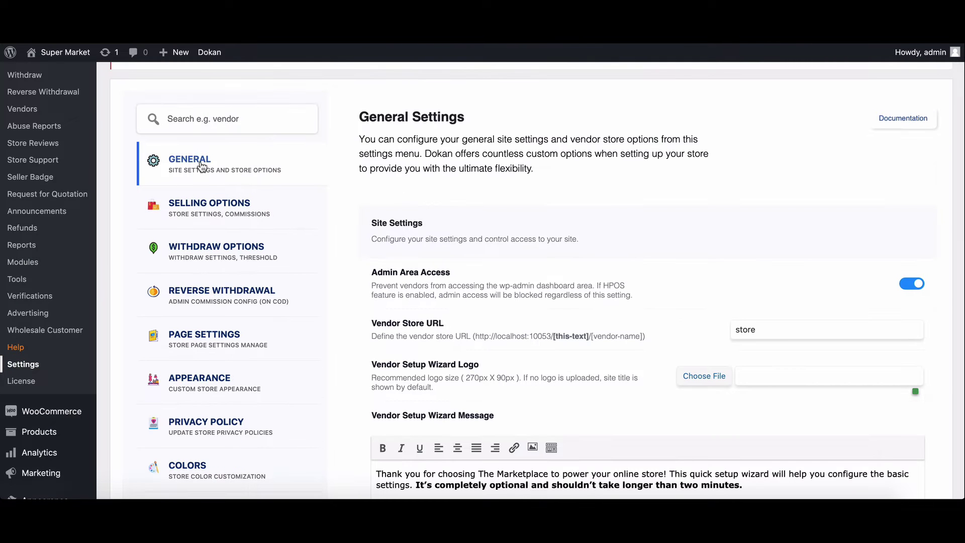
pyautogui.scroll(-1, 202, 184)
pyautogui.scroll(-3, 202, 196)
pyautogui.scroll(-4, 200, 257)
pyautogui.scroll(-2, 199, 316)
pyautogui.click(199, 323)
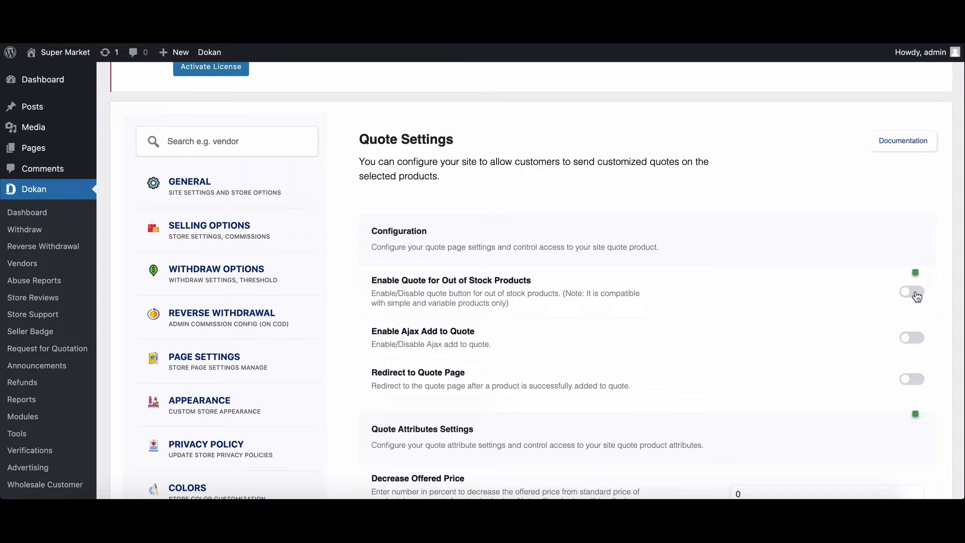
pyautogui.click(914, 293)
pyautogui.click(918, 341)
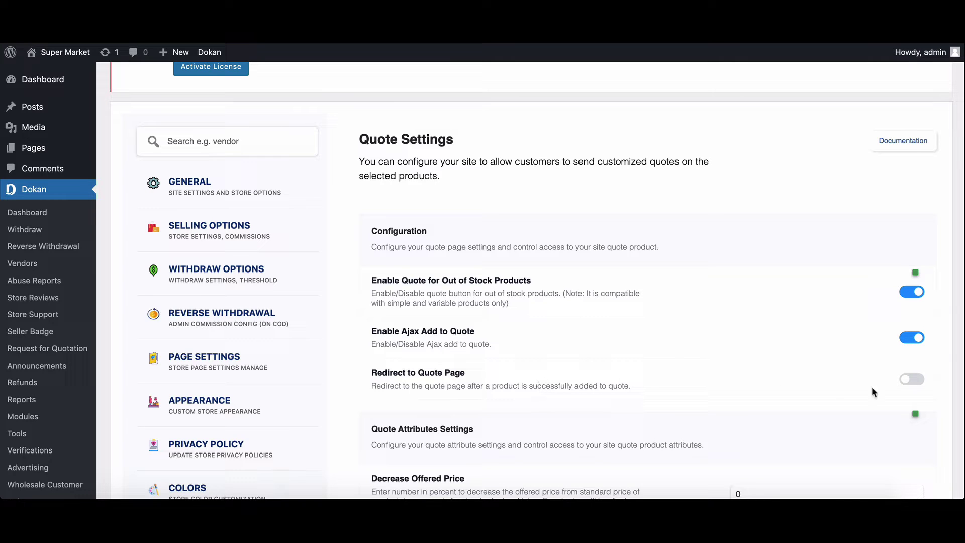
pyautogui.scroll(-1, 674, 438)
pyautogui.scroll(-2, 675, 437)
pyautogui.scroll(-1, 675, 437)
pyautogui.scroll(-2, 860, 411)
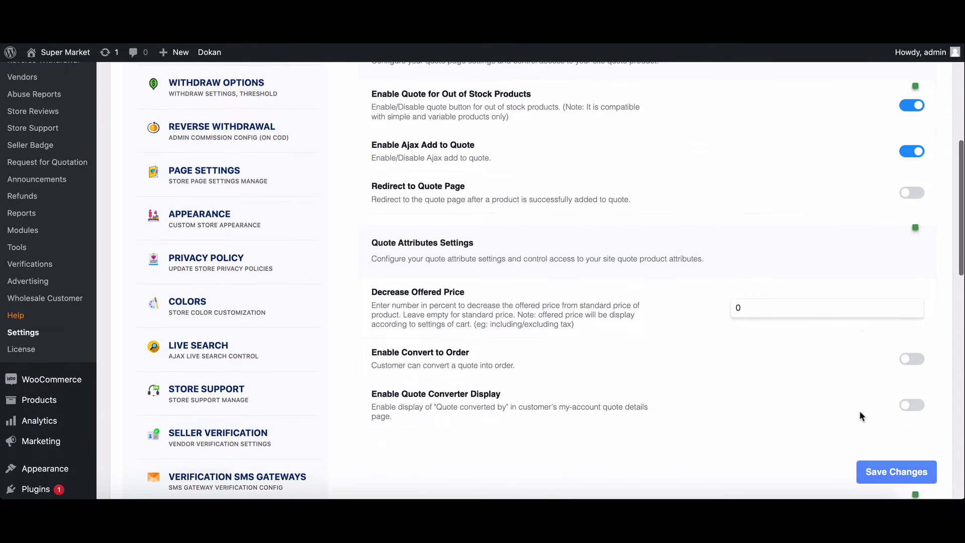
pyautogui.click(864, 447)
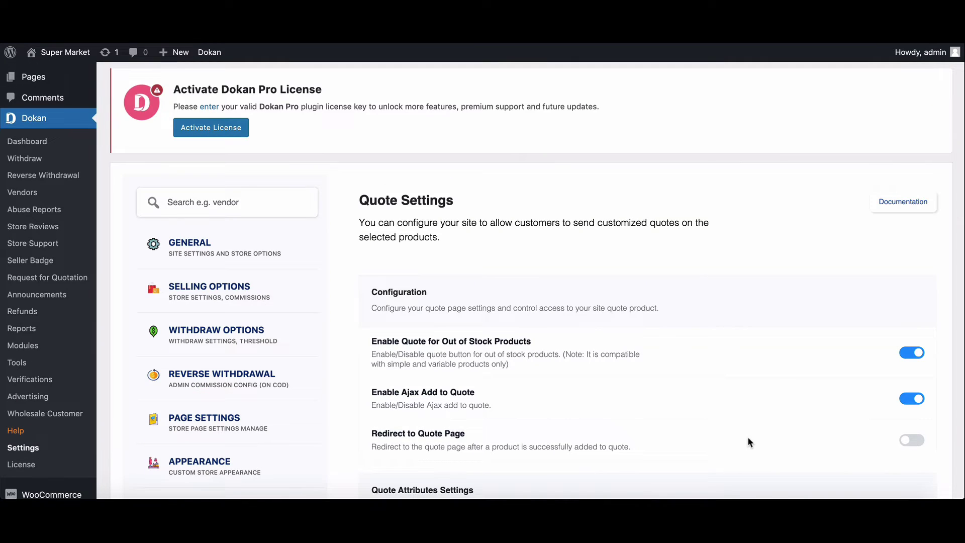
pyautogui.scroll(1, 749, 439)
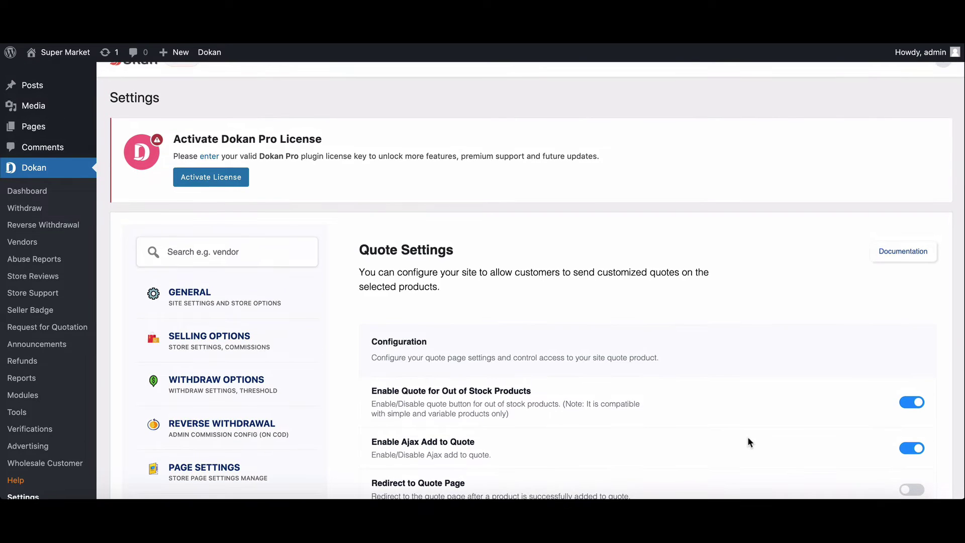
pyautogui.scroll(1, 747, 436)
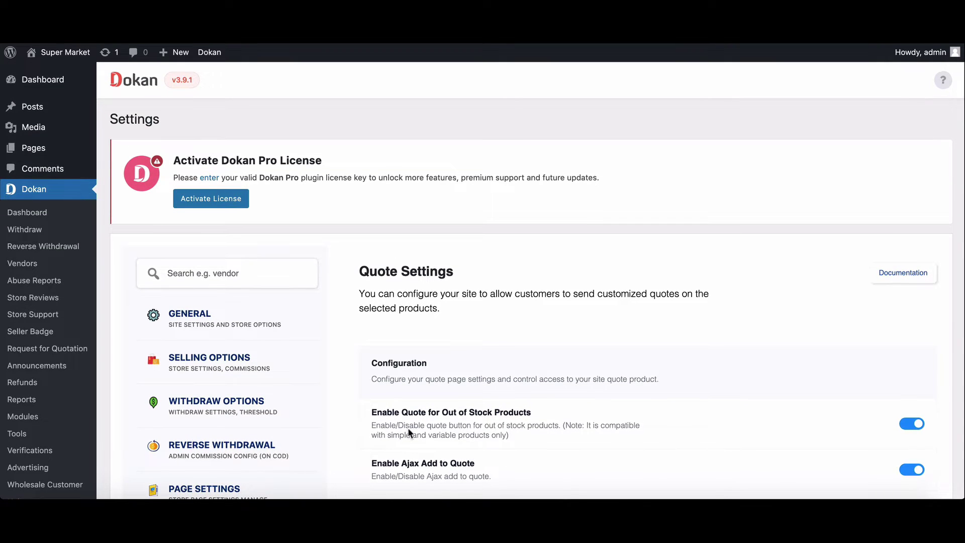
# - Start a new quote for customer jhon doe and enter the company name
pyautogui.click(20, 355)
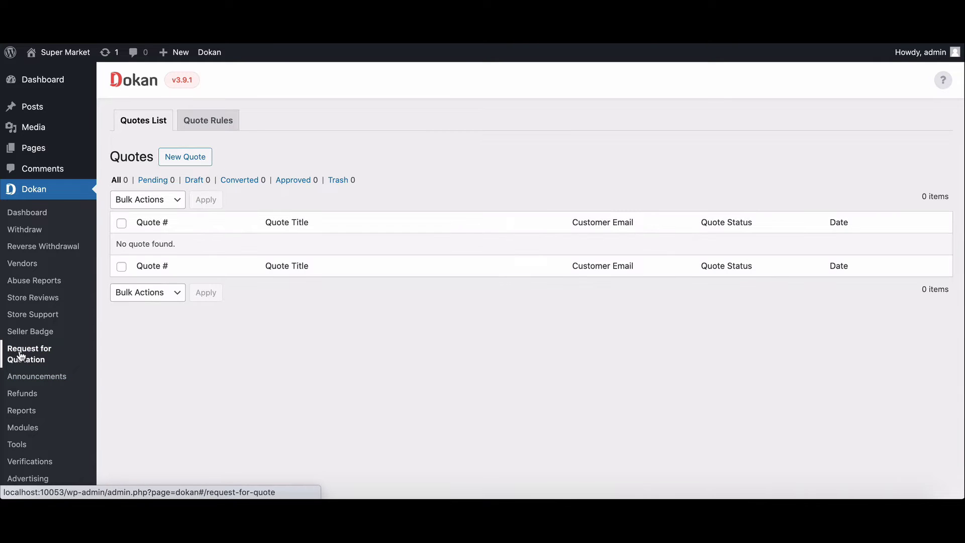
pyautogui.click(185, 159)
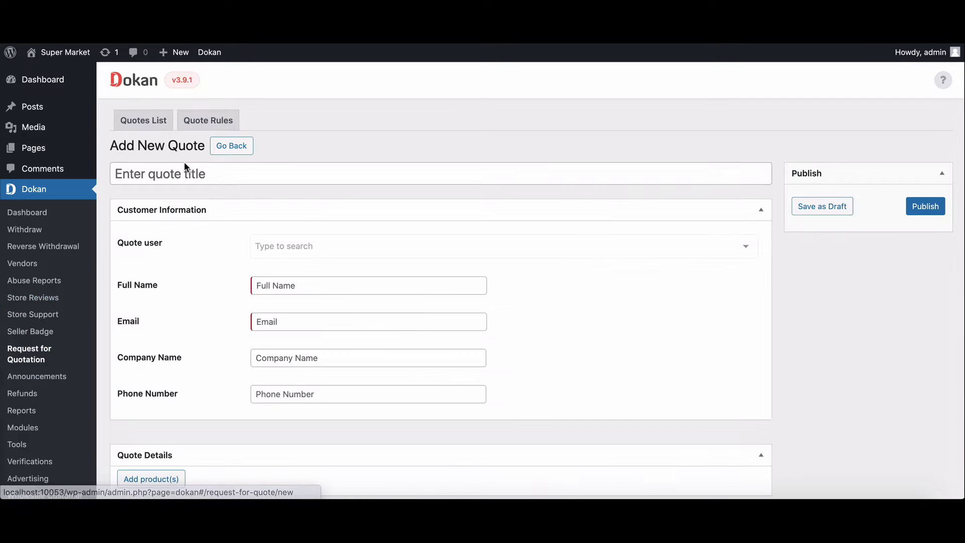
pyautogui.write('price for T-Shirt')
pyautogui.click(260, 251)
pyautogui.write('jho')
pyautogui.click(291, 276)
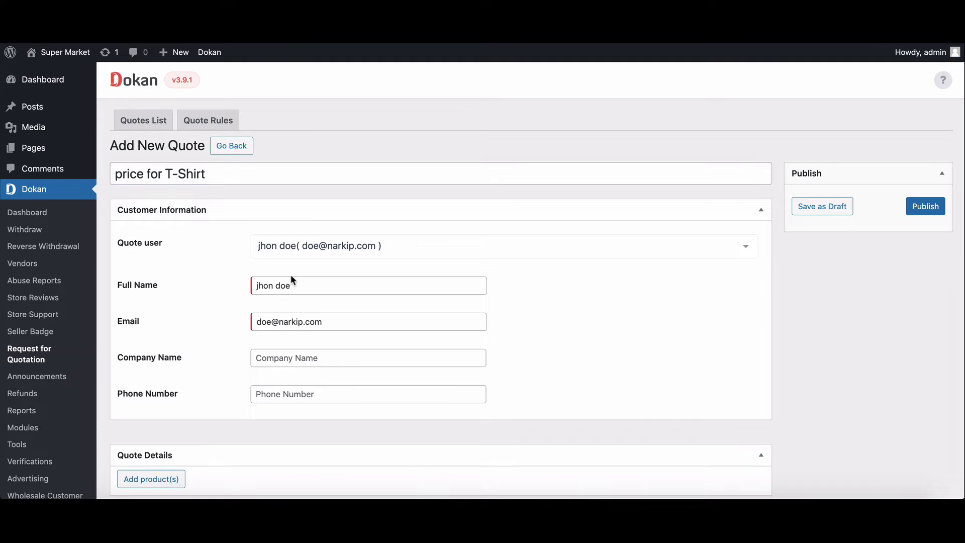
pyautogui.click(302, 357)
pyautogui.write('doesshops')
pyautogui.scroll(-1, 249, 436)
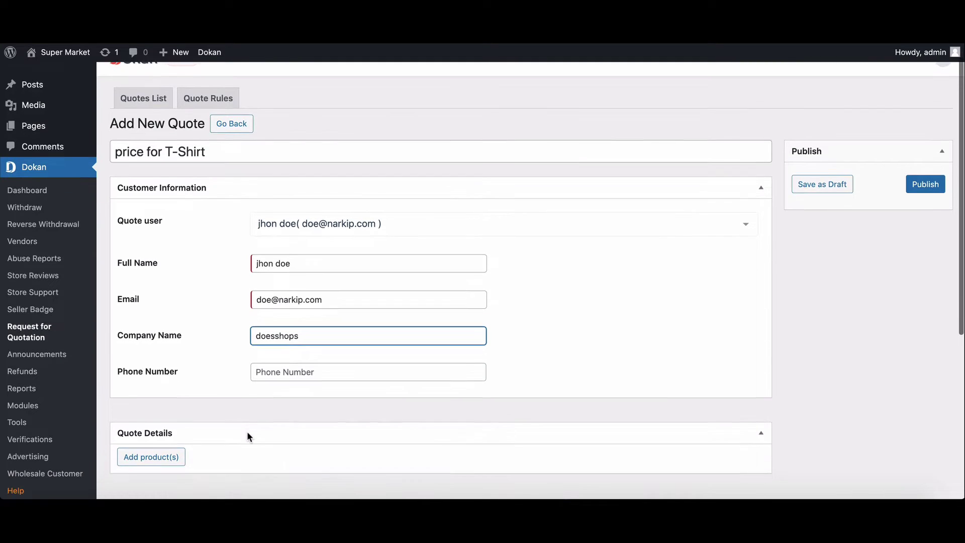
# - Add two Dummy T-Shirt with Logo items to the quote and publish it
pyautogui.click(159, 445)
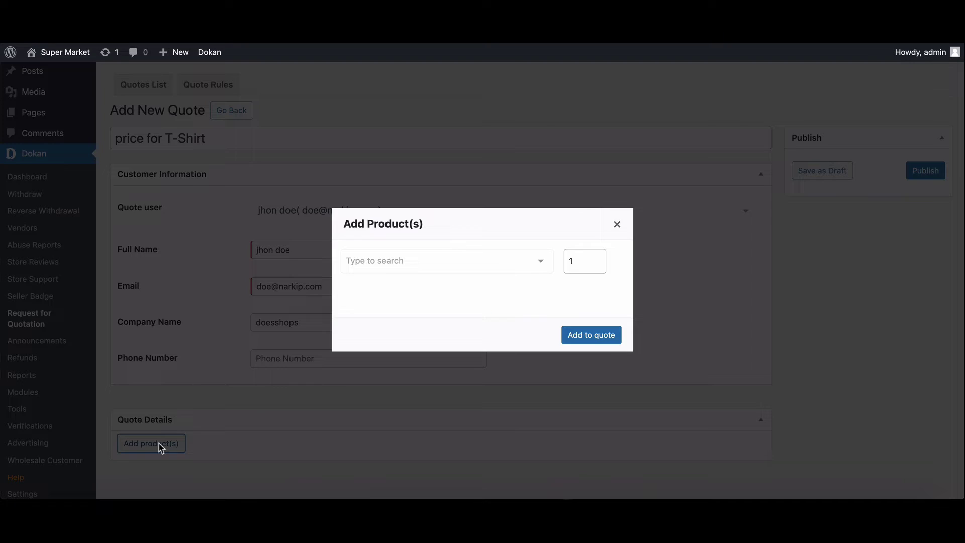
pyautogui.click(373, 260)
pyautogui.click(407, 286)
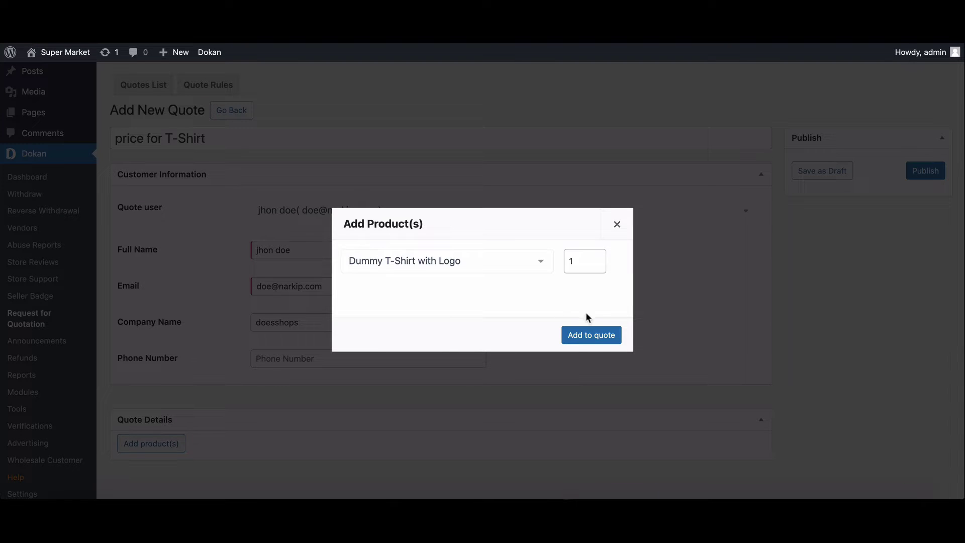
pyautogui.click(597, 258)
pyautogui.click(571, 334)
pyautogui.scroll(-2, 488, 370)
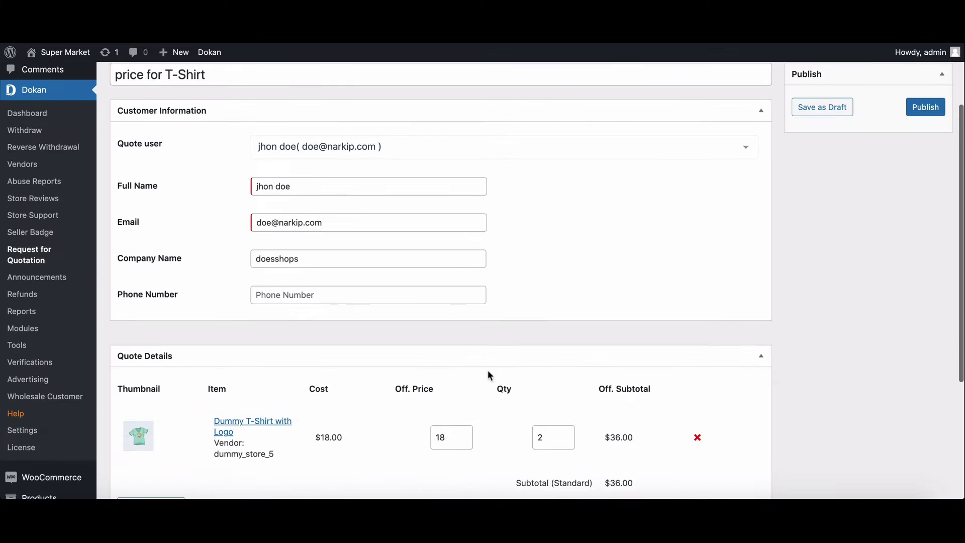
pyautogui.scroll(2, 488, 370)
pyautogui.click(923, 143)
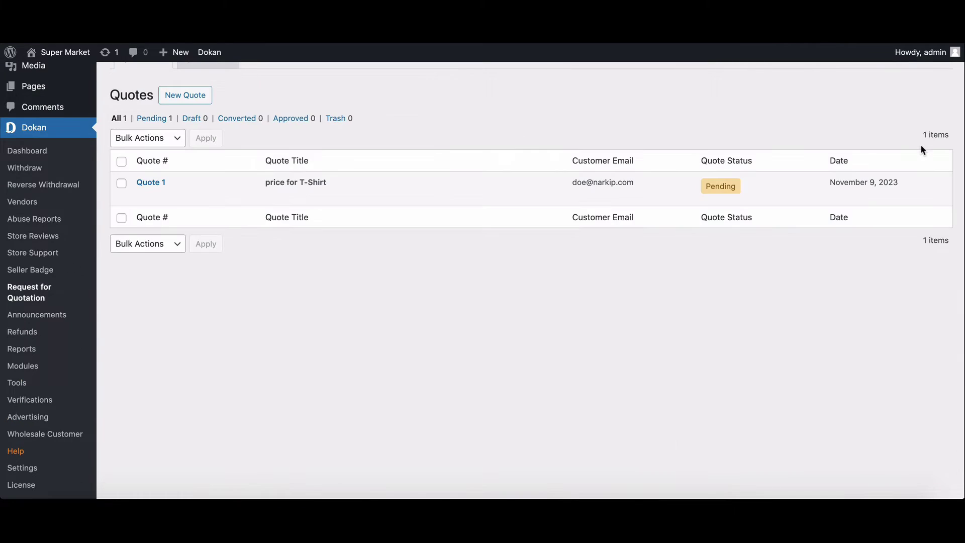
pyautogui.scroll(2, 794, 284)
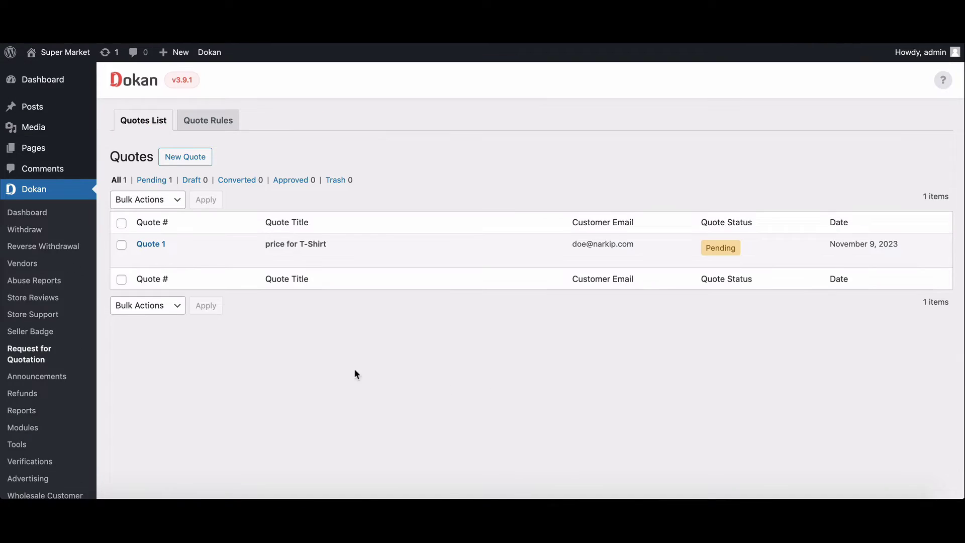
# - Publish a quote rule for Customer on all products with hide-price text 'Ask for price'
pyautogui.click(210, 124)
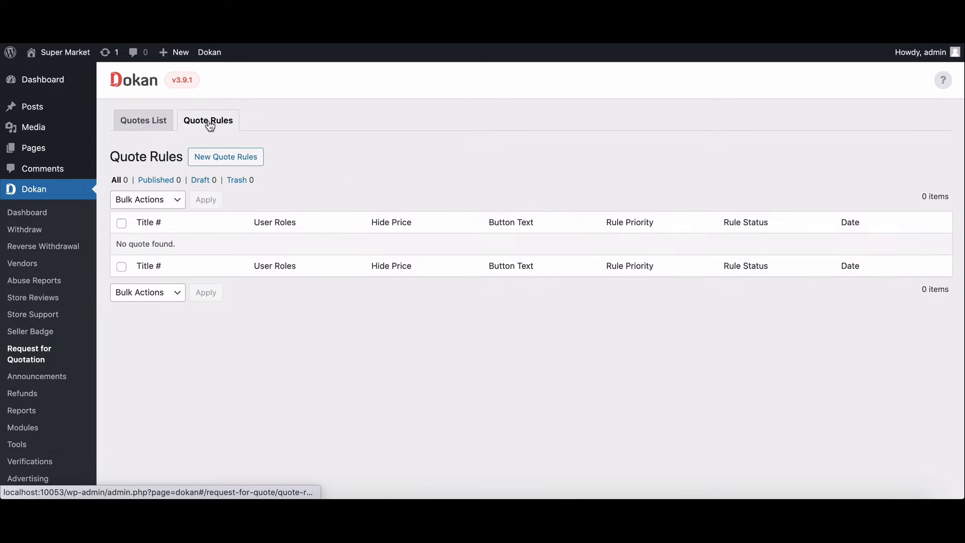
pyautogui.click(208, 159)
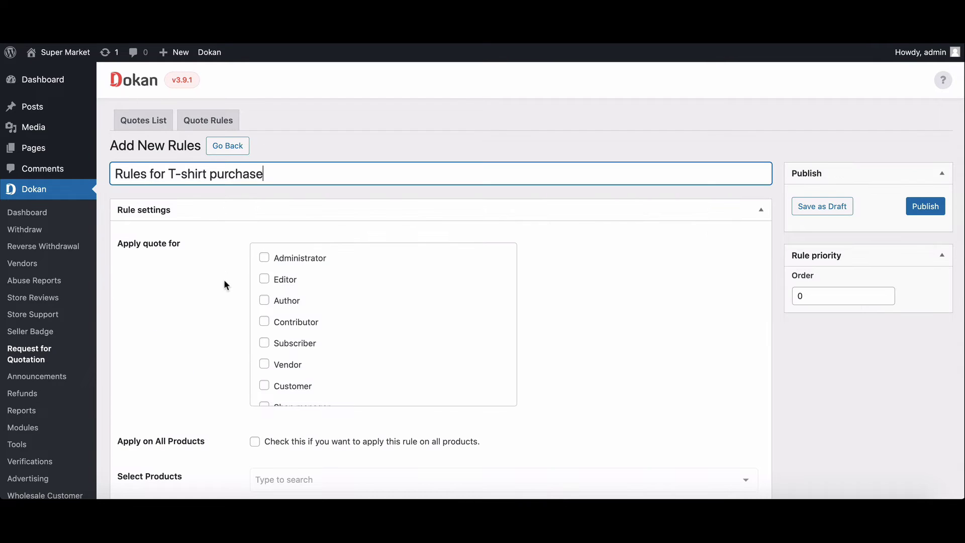
pyautogui.scroll(-1, 317, 304)
pyautogui.scroll(-2, 318, 304)
pyautogui.click(264, 310)
pyautogui.scroll(-1, 264, 310)
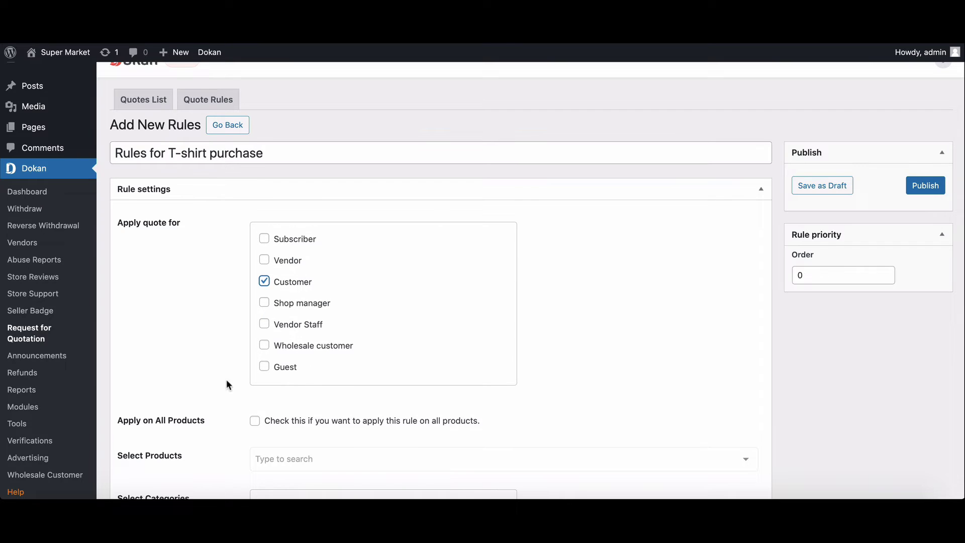
pyautogui.scroll(-3, 227, 379)
pyautogui.click(255, 278)
pyautogui.scroll(-2, 226, 309)
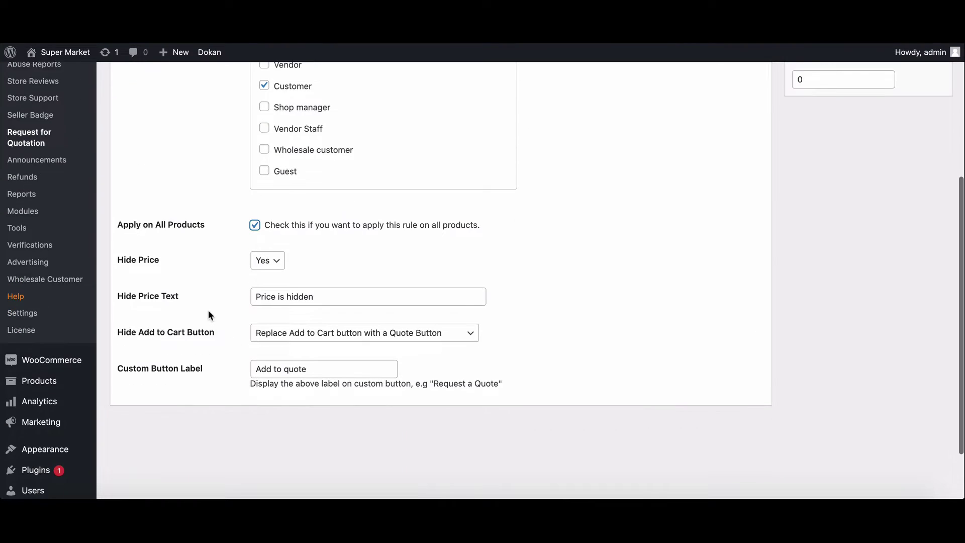
pyautogui.click(271, 250)
pyautogui.scroll(-1, 275, 220)
pyautogui.click(321, 246)
pyautogui.hotkey('ctrl', 'a')
pyautogui.write('As')
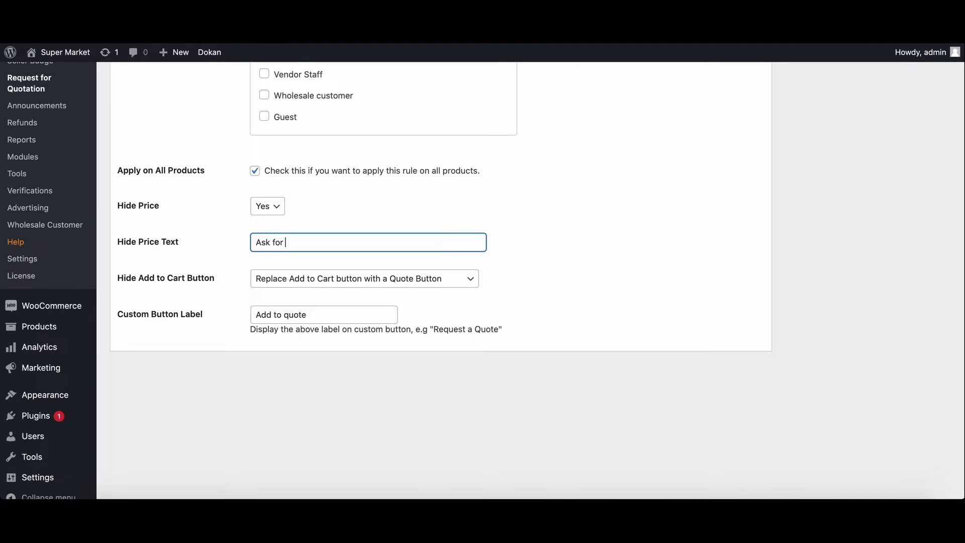
pyautogui.write('ce')
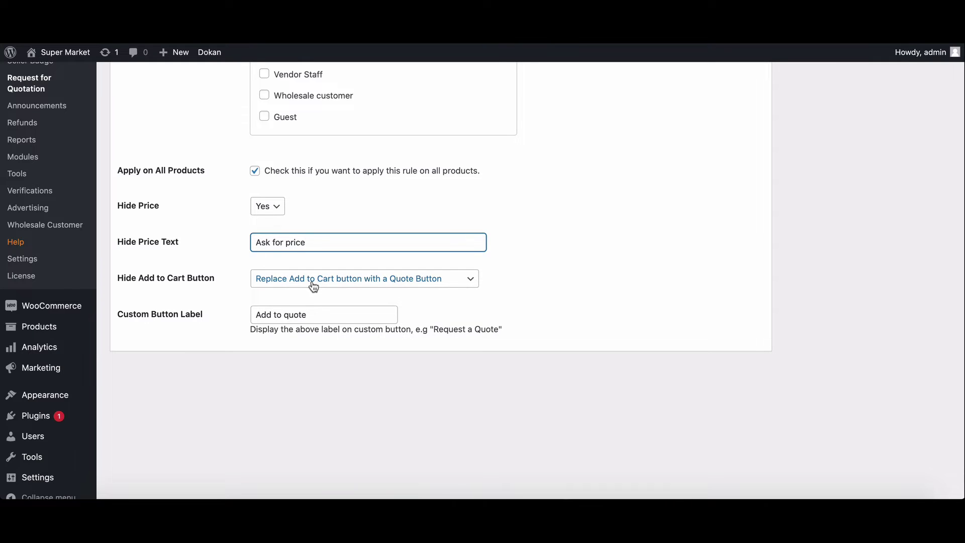
pyautogui.scroll(5, 319, 317)
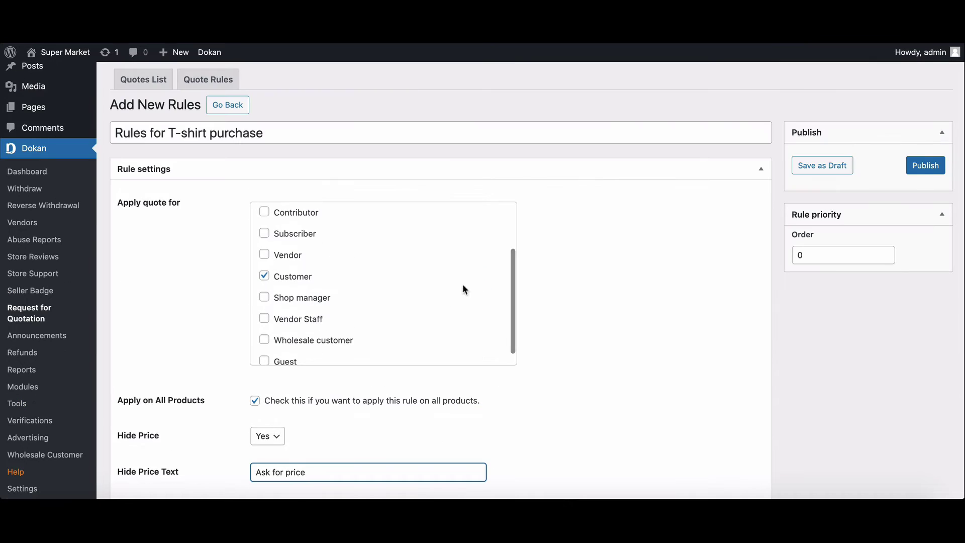
pyautogui.click(924, 166)
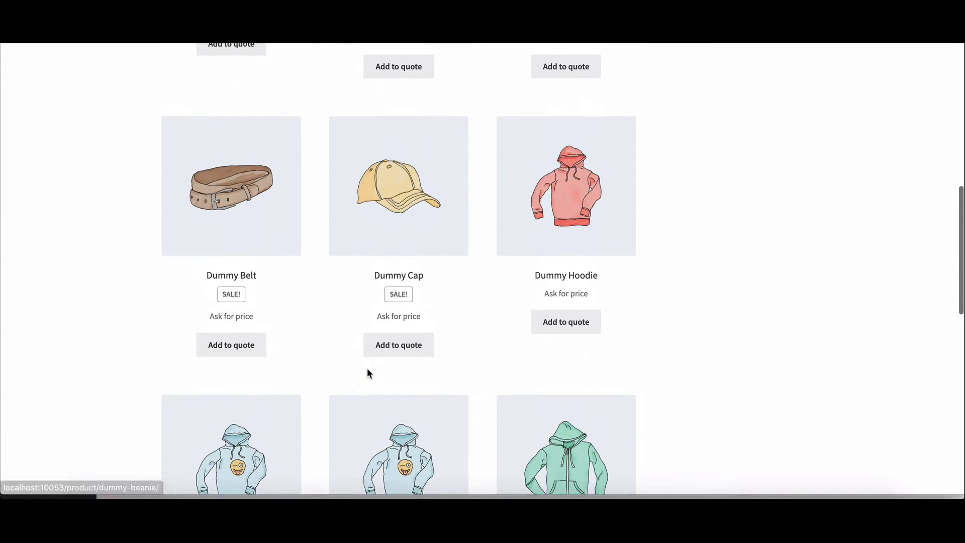
pyautogui.scroll(-3, 368, 375)
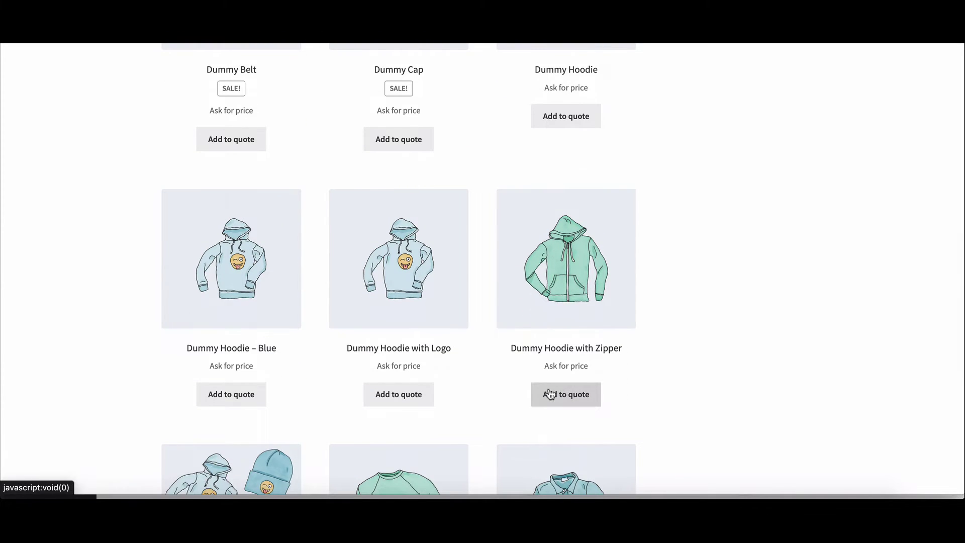
# - Add Dummy Hoodie with Zipper to the quote and place it at offered price 45
pyautogui.click(563, 399)
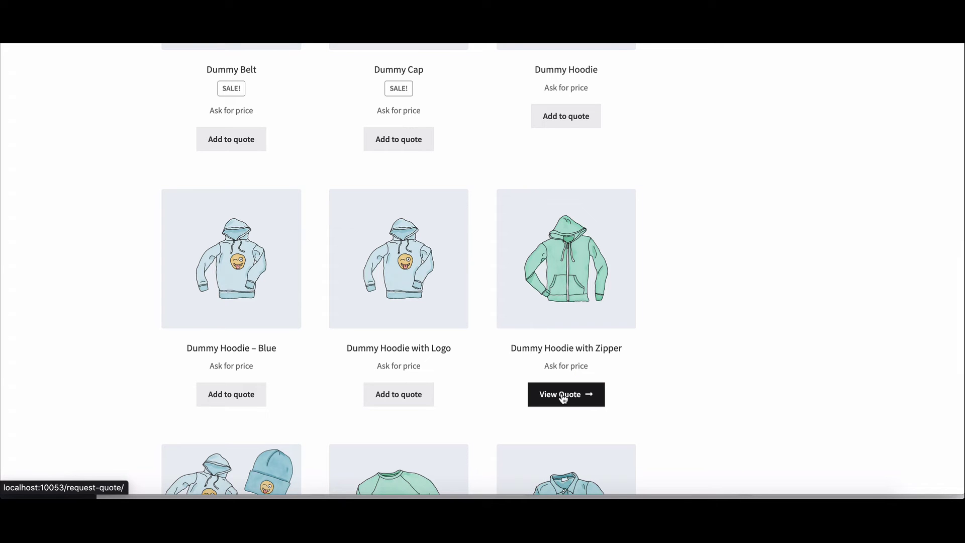
pyautogui.click(563, 399)
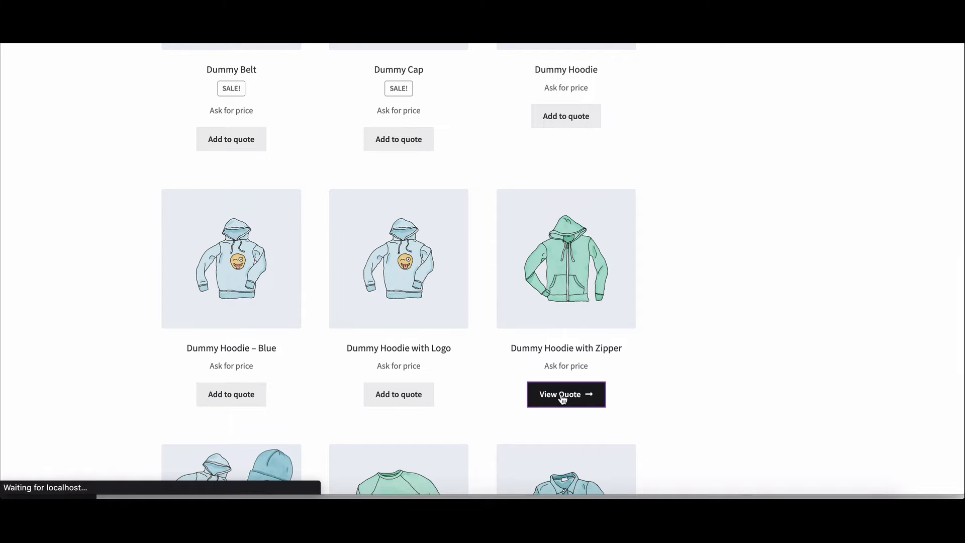
pyautogui.scroll(-1, 376, 404)
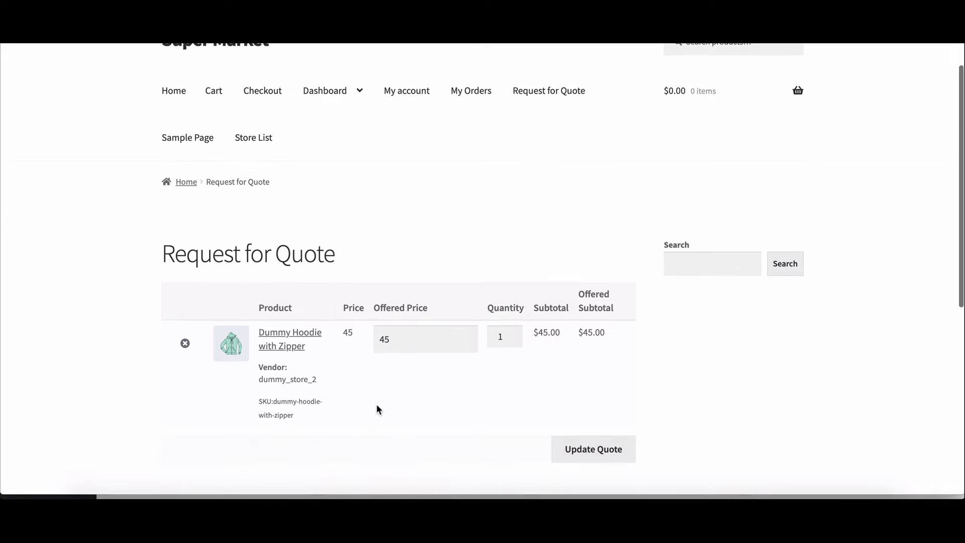
pyautogui.scroll(-1, 378, 408)
pyautogui.scroll(-1, 378, 408)
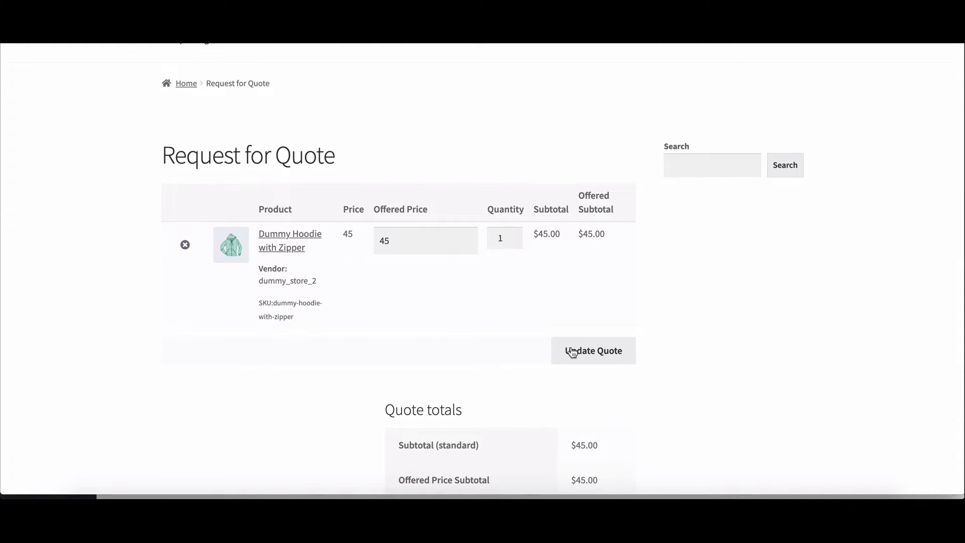
pyautogui.scroll(-1, 522, 371)
pyautogui.scroll(-1, 521, 371)
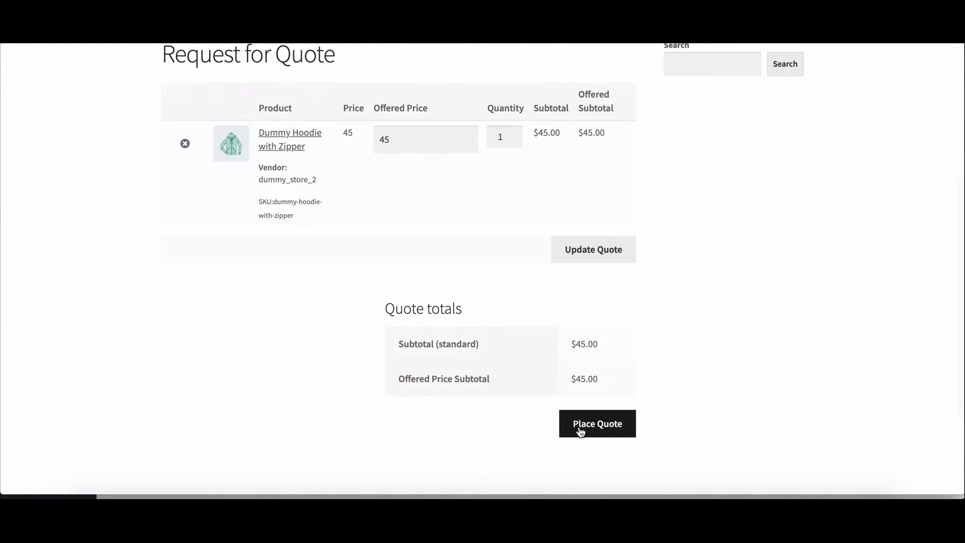
pyautogui.click(395, 138)
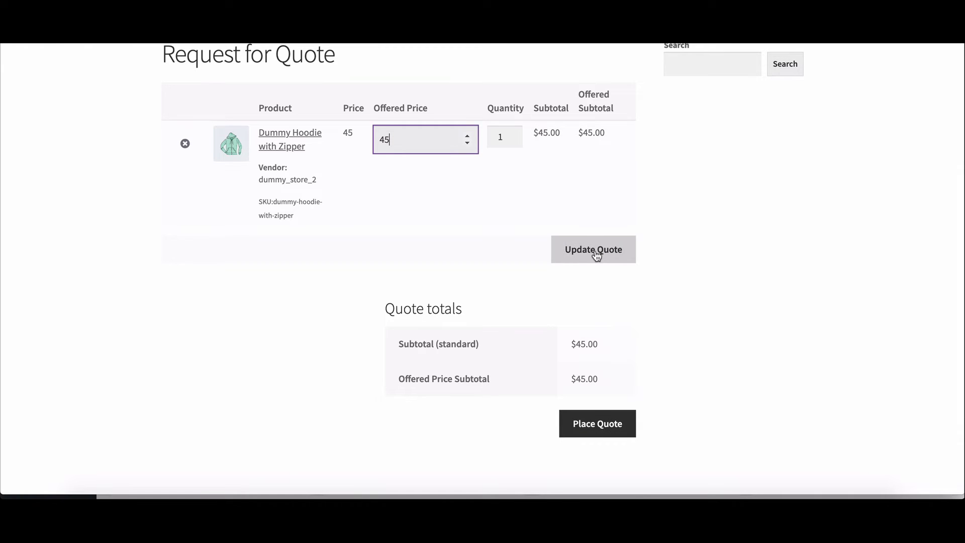
pyautogui.click(592, 427)
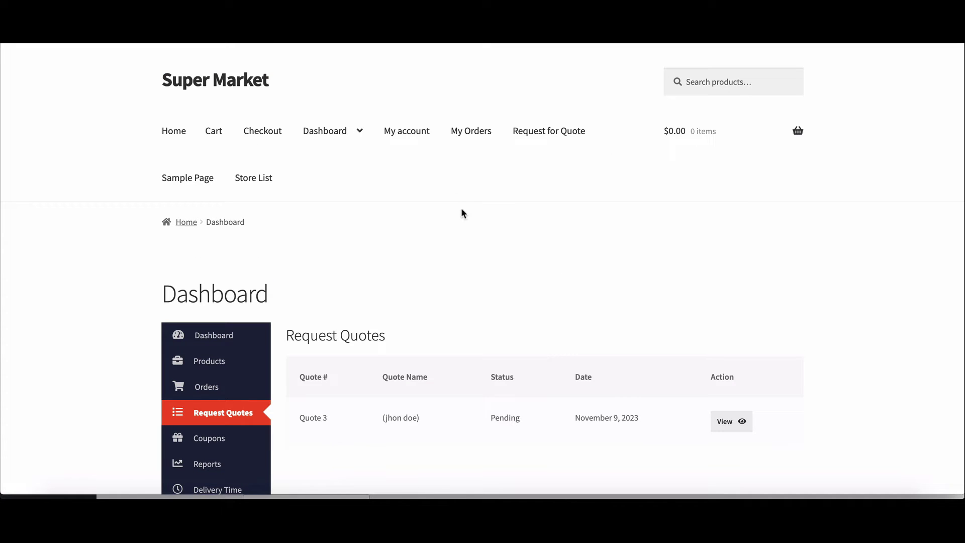
# - Approve Quote 3 for the Dummy V-Neck T-Shirt – Blue at price 16
pyautogui.click(315, 419)
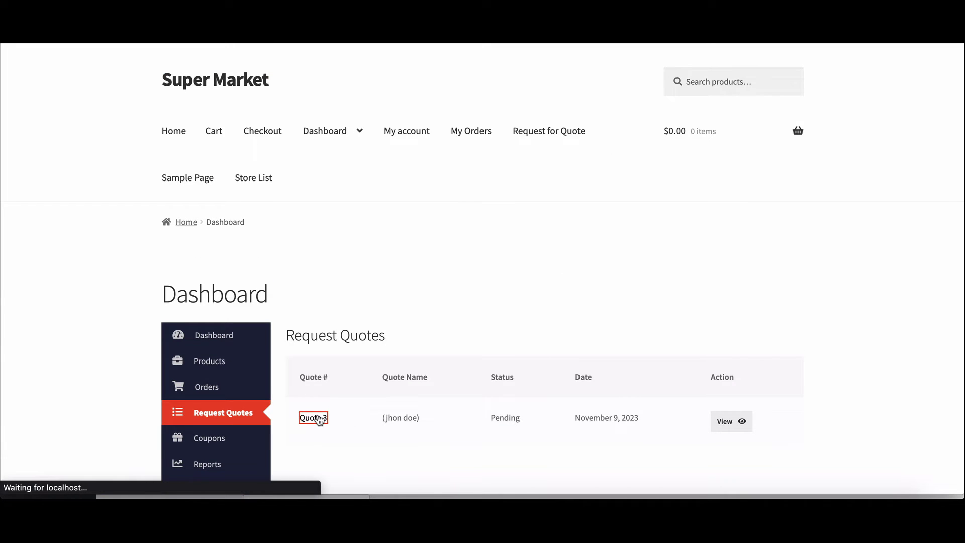
pyautogui.scroll(-1, 488, 357)
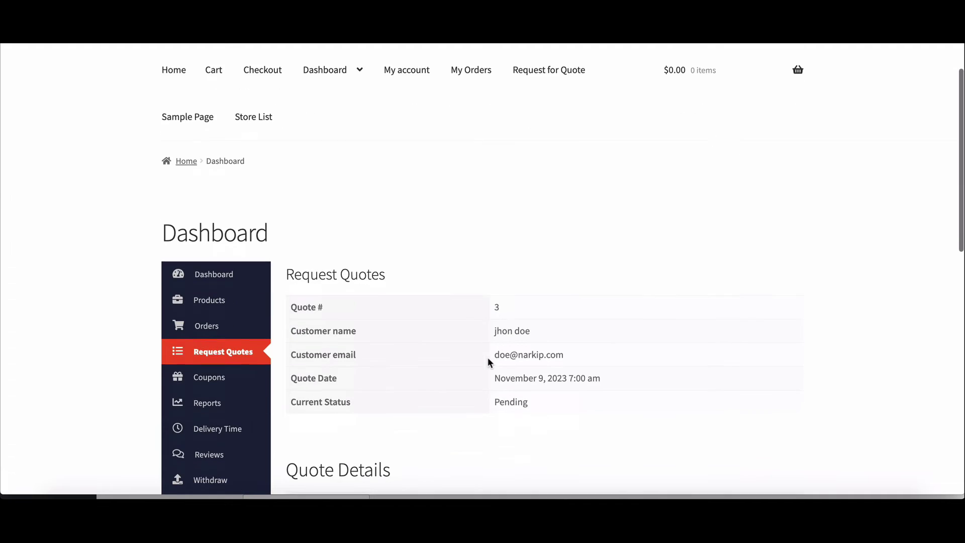
pyautogui.scroll(-1, 488, 357)
pyautogui.scroll(-2, 488, 357)
pyautogui.scroll(-2, 488, 363)
pyautogui.scroll(-1, 488, 363)
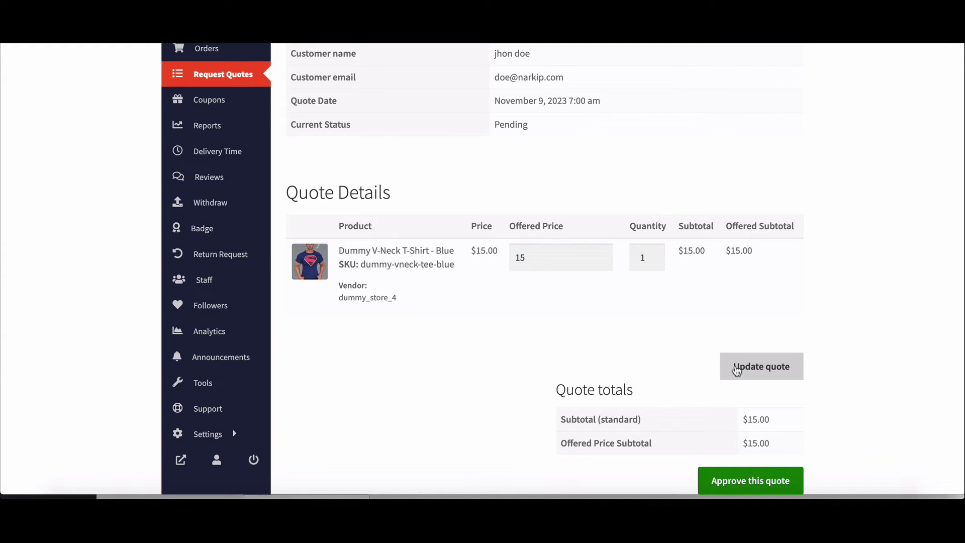
pyautogui.scroll(-1, 731, 371)
pyautogui.click(719, 436)
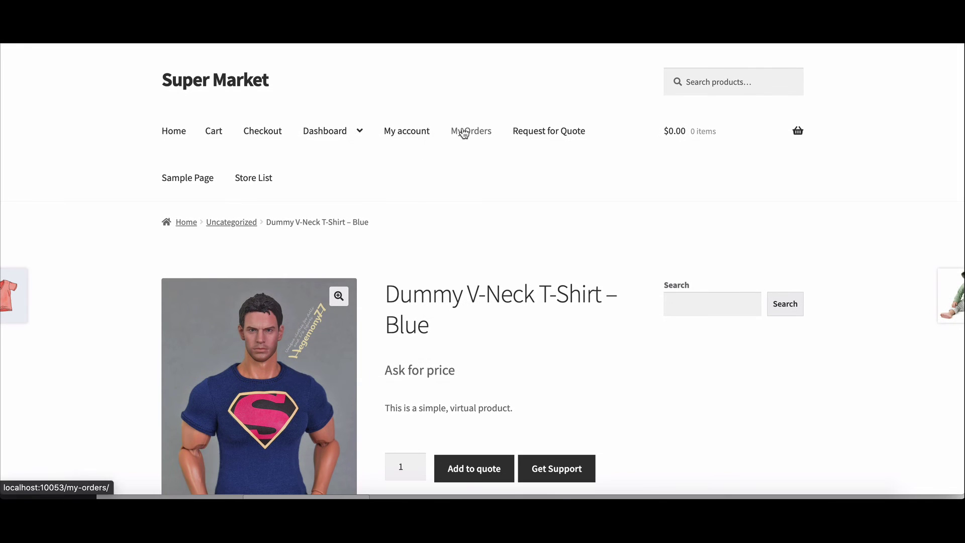
# - Pay order 69 ($36.00) from My Orders using cash on delivery
pyautogui.click(463, 131)
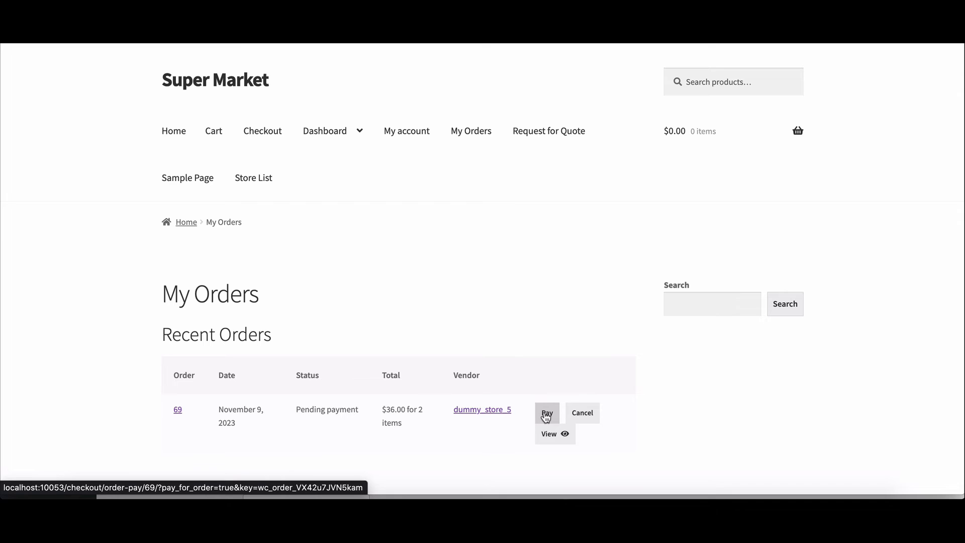
pyautogui.scroll(-1, 544, 418)
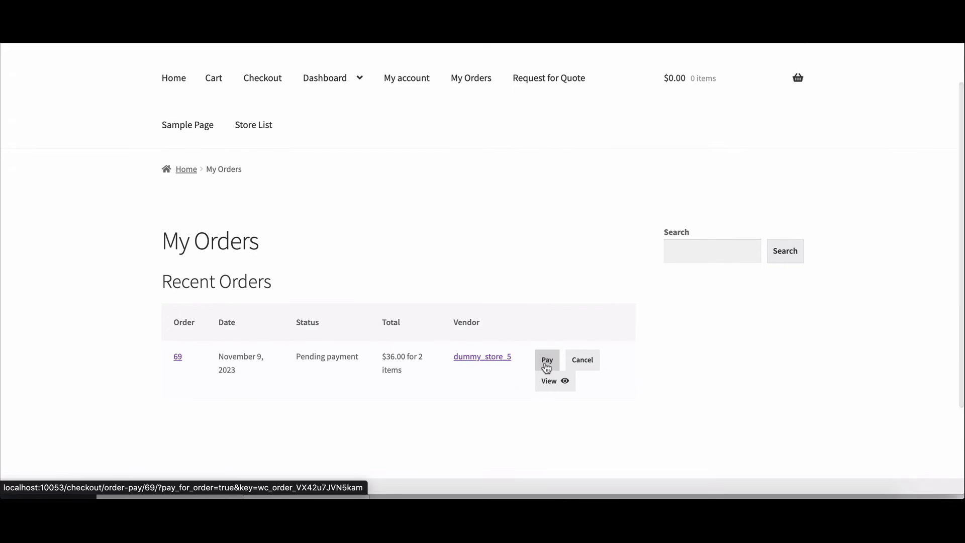
pyautogui.scroll(-3, 373, 127)
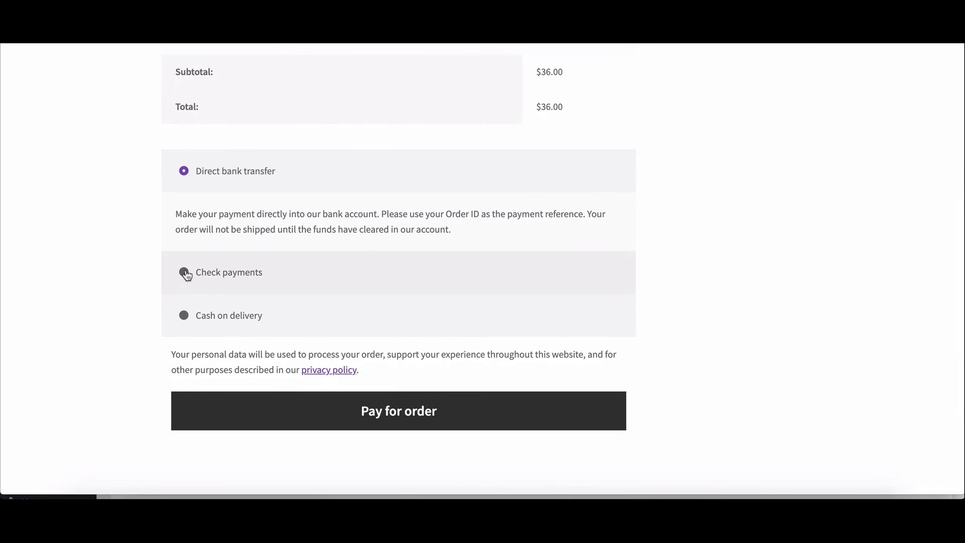
pyautogui.click(185, 296)
pyautogui.click(387, 401)
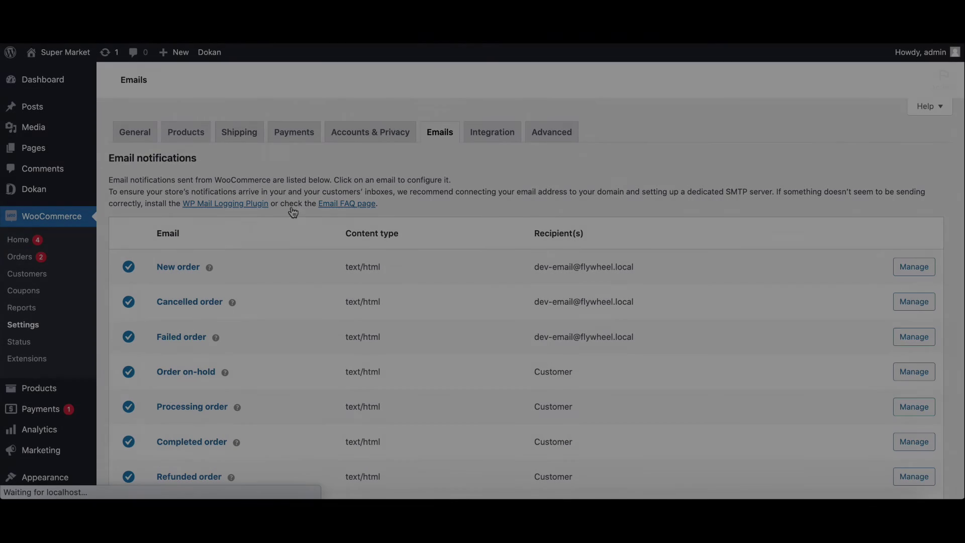
pyautogui.scroll(-1, 215, 257)
pyautogui.scroll(-2, 215, 257)
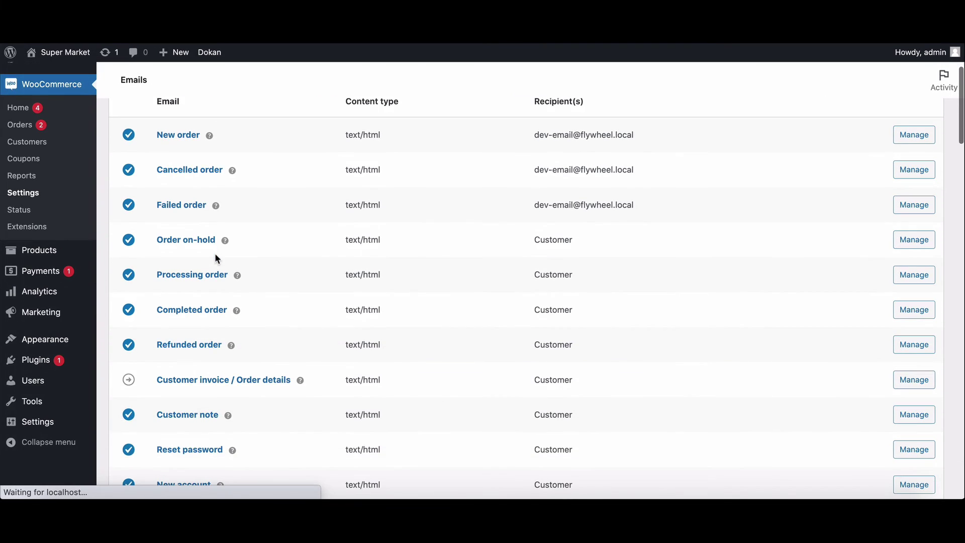
pyautogui.scroll(-3, 215, 256)
pyautogui.scroll(-1, 215, 257)
pyautogui.scroll(-2, 215, 257)
pyautogui.scroll(-2, 215, 256)
pyautogui.scroll(-2, 214, 257)
pyautogui.scroll(-2, 215, 256)
pyautogui.scroll(-2, 216, 257)
pyautogui.scroll(-1, 215, 249)
pyautogui.scroll(-1, 218, 287)
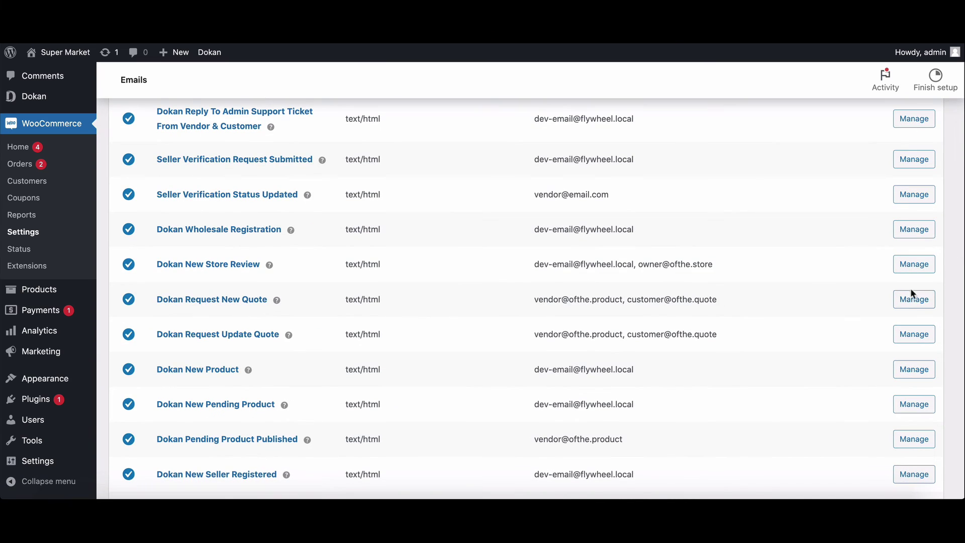
pyautogui.scroll(-1, 353, 346)
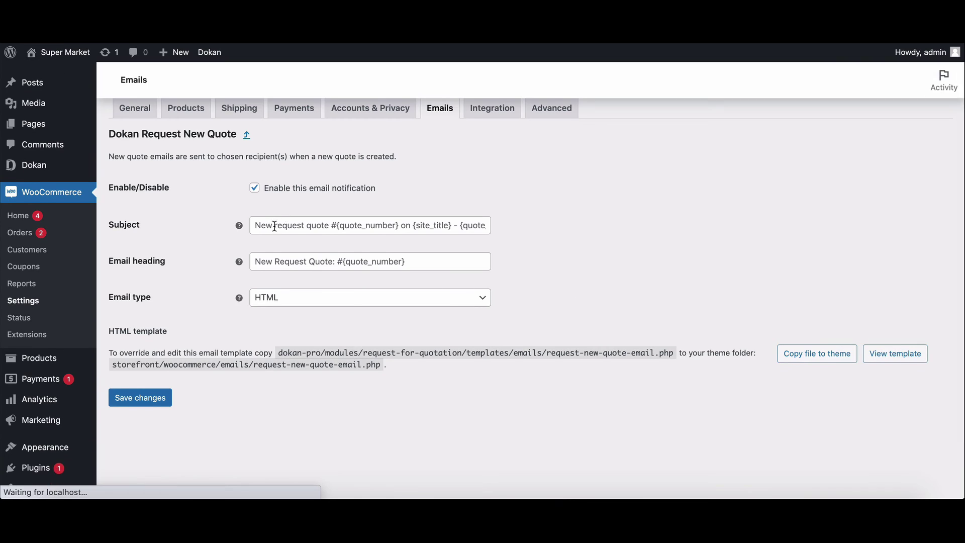
pyautogui.scroll(1, 408, 318)
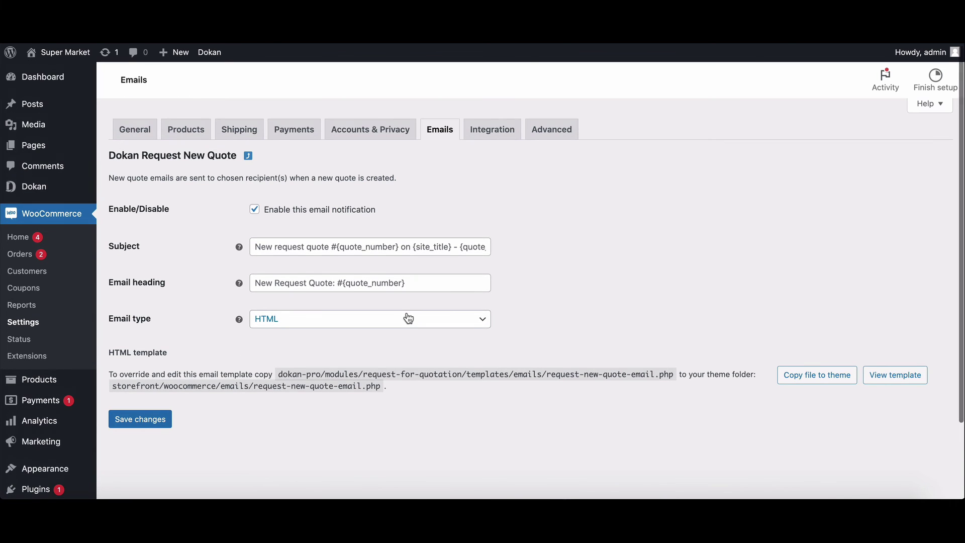
pyautogui.scroll(-1, 400, 302)
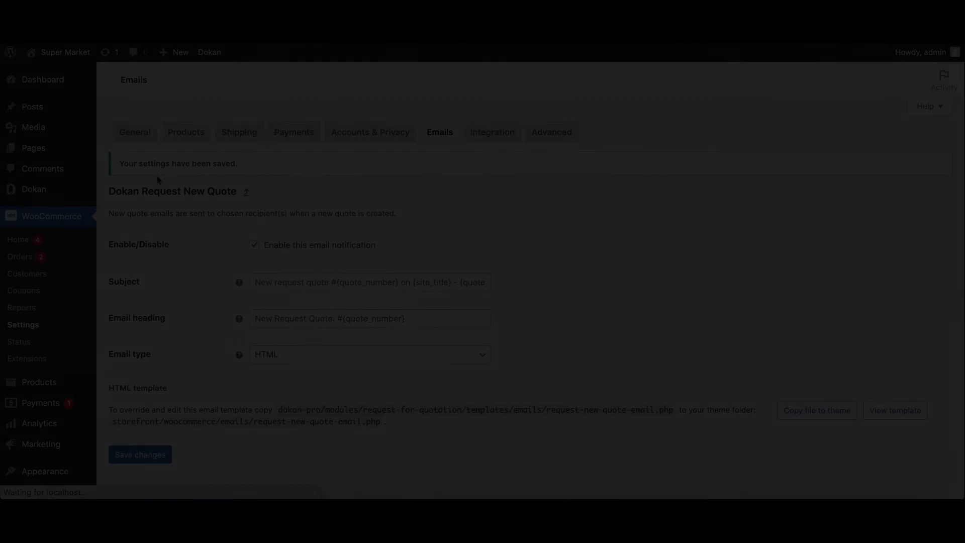
pyautogui.scroll(-2, 215, 156)
pyautogui.scroll(-2, 215, 157)
pyautogui.scroll(-3, 215, 157)
pyautogui.scroll(-1, 215, 157)
pyautogui.scroll(-4, 215, 159)
pyautogui.scroll(-2, 215, 159)
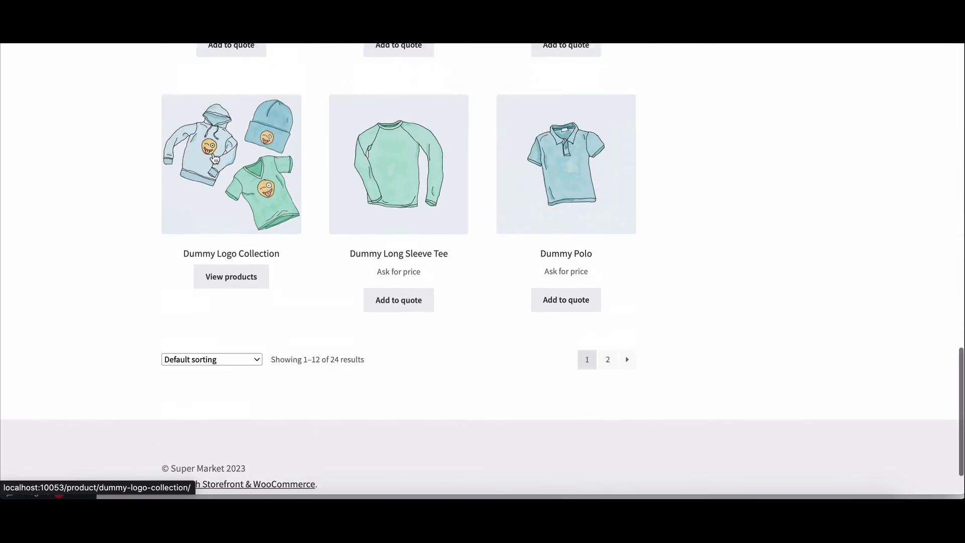
pyautogui.scroll(1, 215, 159)
pyautogui.scroll(4, 215, 159)
pyautogui.scroll(1, 214, 158)
pyautogui.scroll(3, 214, 158)
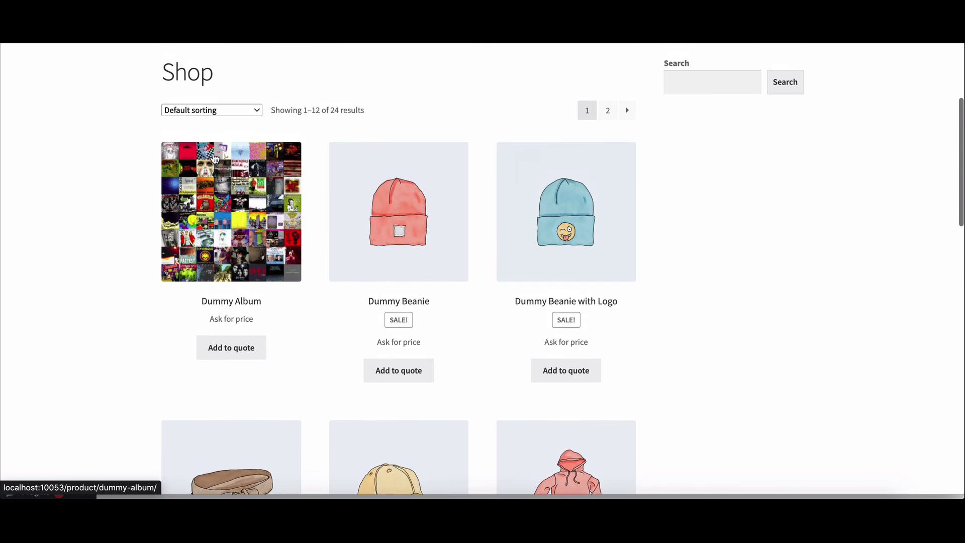
pyautogui.scroll(2, 219, 151)
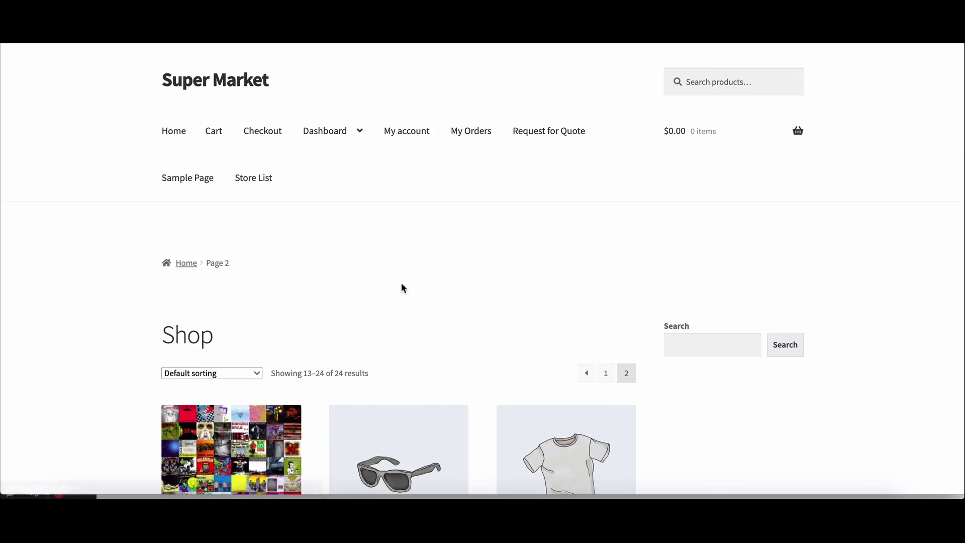
pyautogui.scroll(-10, 516, 321)
pyautogui.scroll(-2, 516, 320)
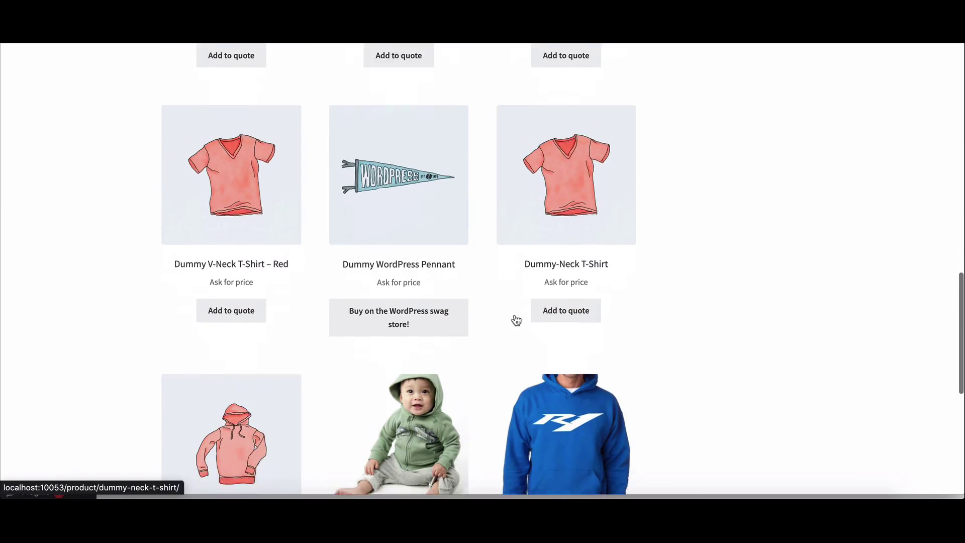
pyautogui.scroll(-2, 516, 319)
pyautogui.scroll(-1, 515, 320)
pyautogui.scroll(1, 516, 320)
pyautogui.scroll(1, 516, 320)
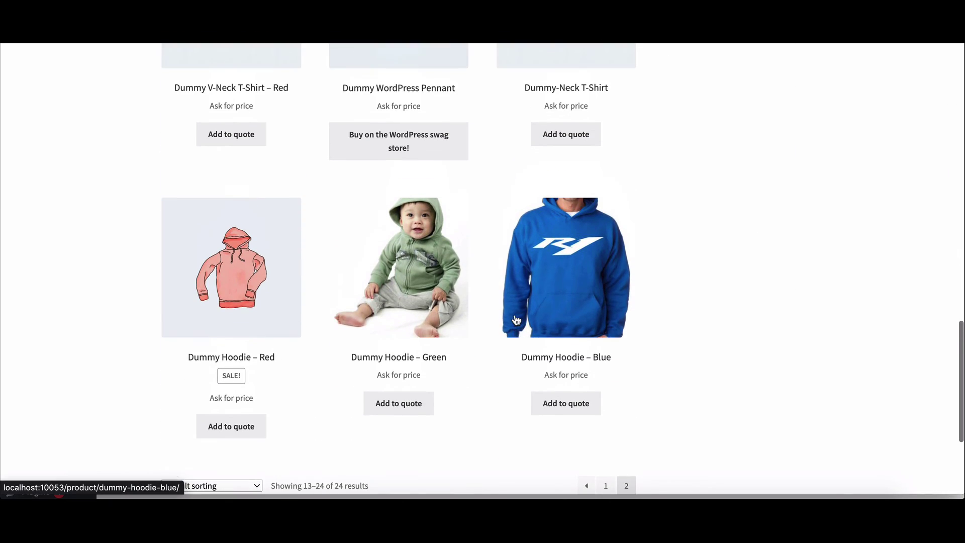
pyautogui.scroll(2, 516, 320)
pyautogui.scroll(2, 516, 320)
pyautogui.scroll(2, 515, 319)
pyautogui.scroll(1, 515, 319)
pyautogui.scroll(1, 514, 319)
pyautogui.scroll(2, 516, 320)
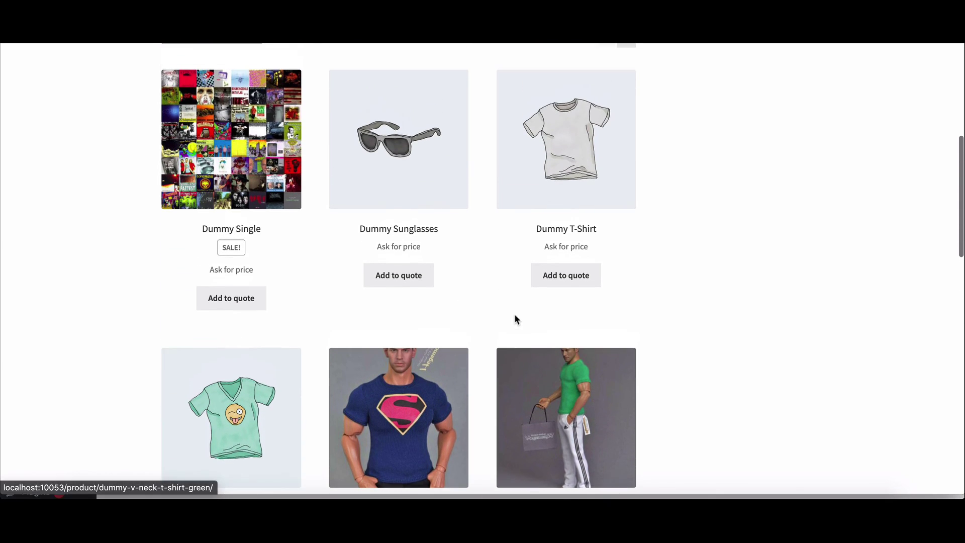
pyautogui.scroll(-2, 420, 333)
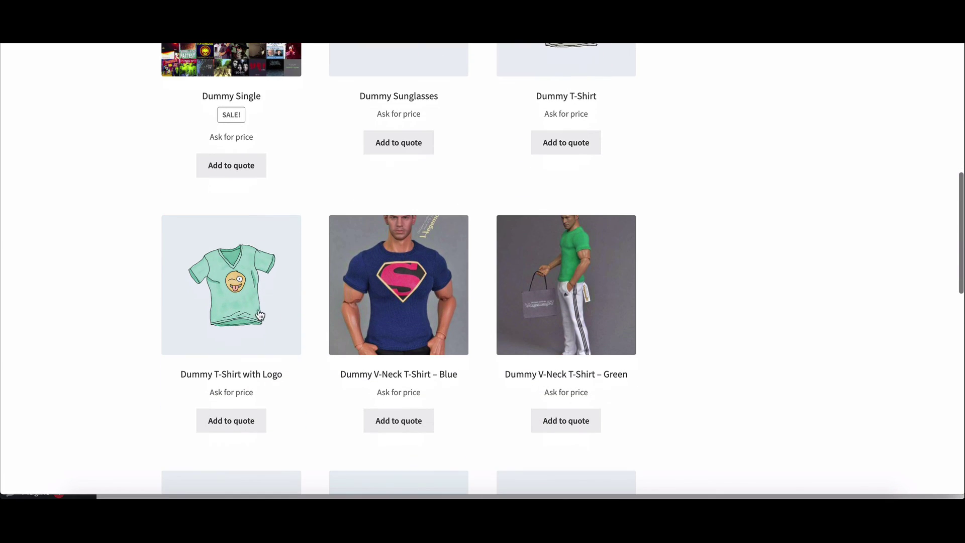